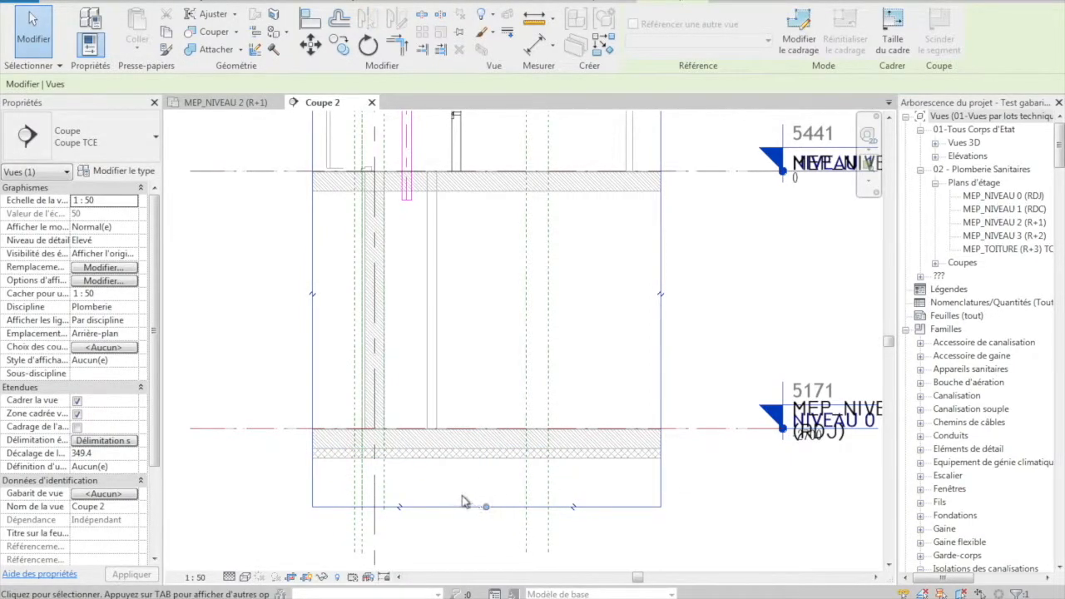
- Extend the vertical PVC waste pipe in section Coupe 2 down below the NIVEAU 0 slab
left_click(407, 201)
left_click_drag(407, 203, 413, 484)
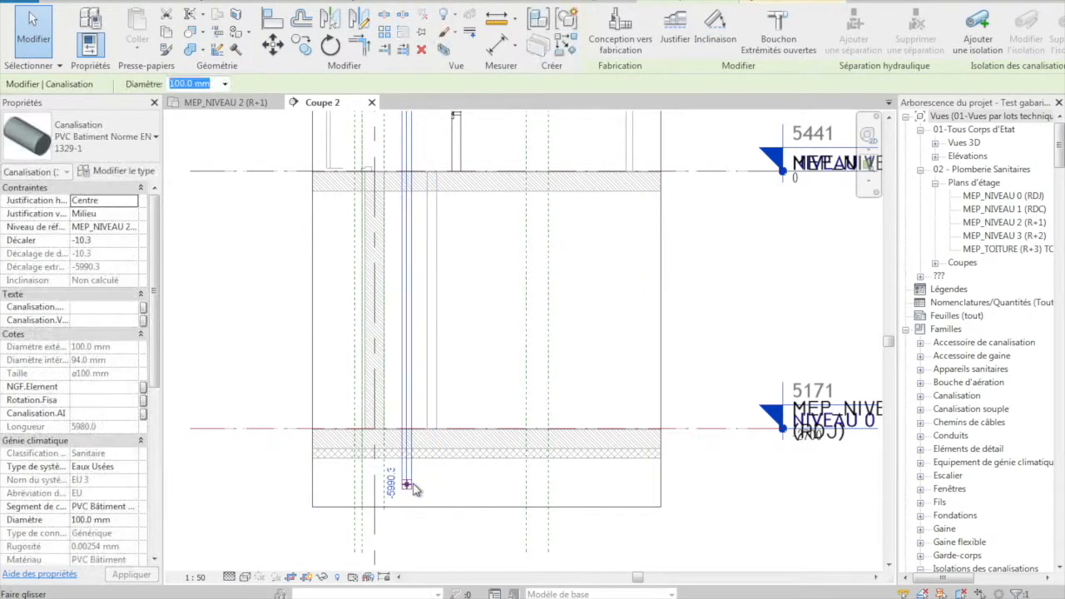
left_click(459, 334)
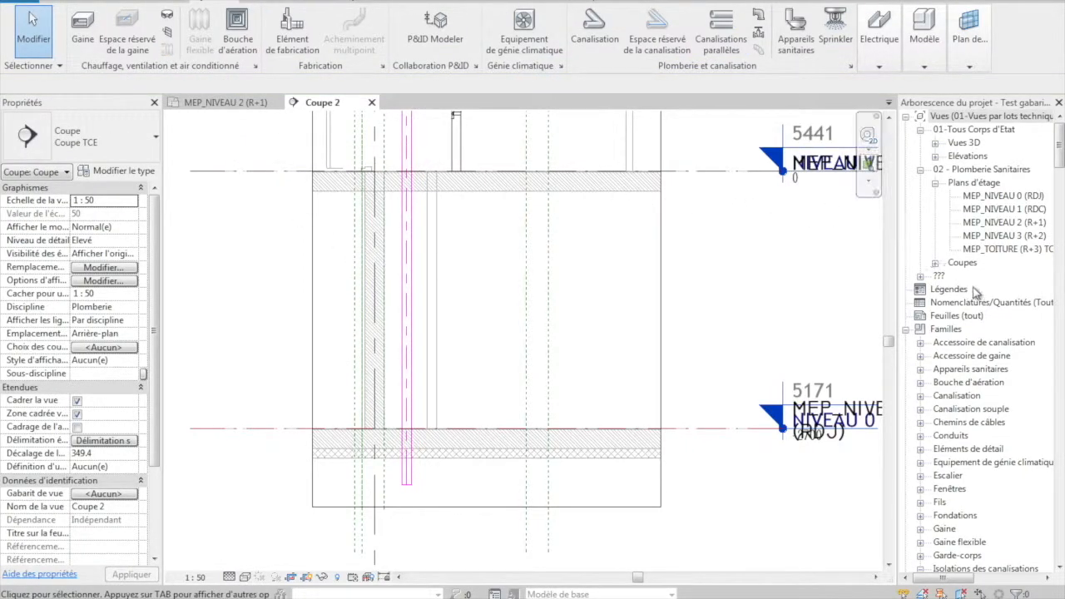
- Open the floor plan MEP_NIVEAU 0 (RDJ) and locate the pipe riser at grid 17 beside the corridor
left_click(999, 198)
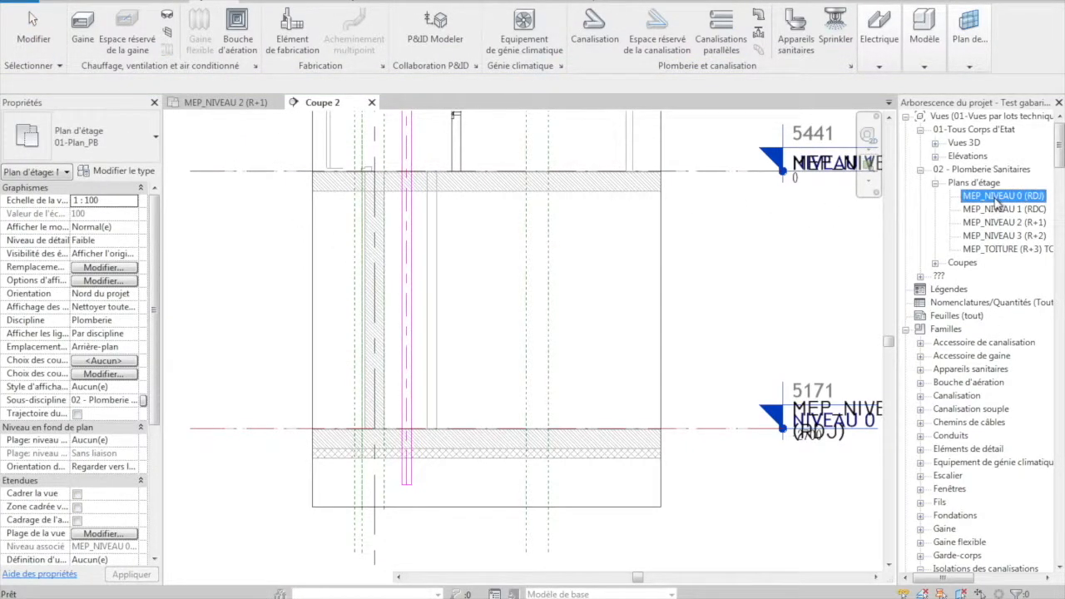
double_click(999, 197)
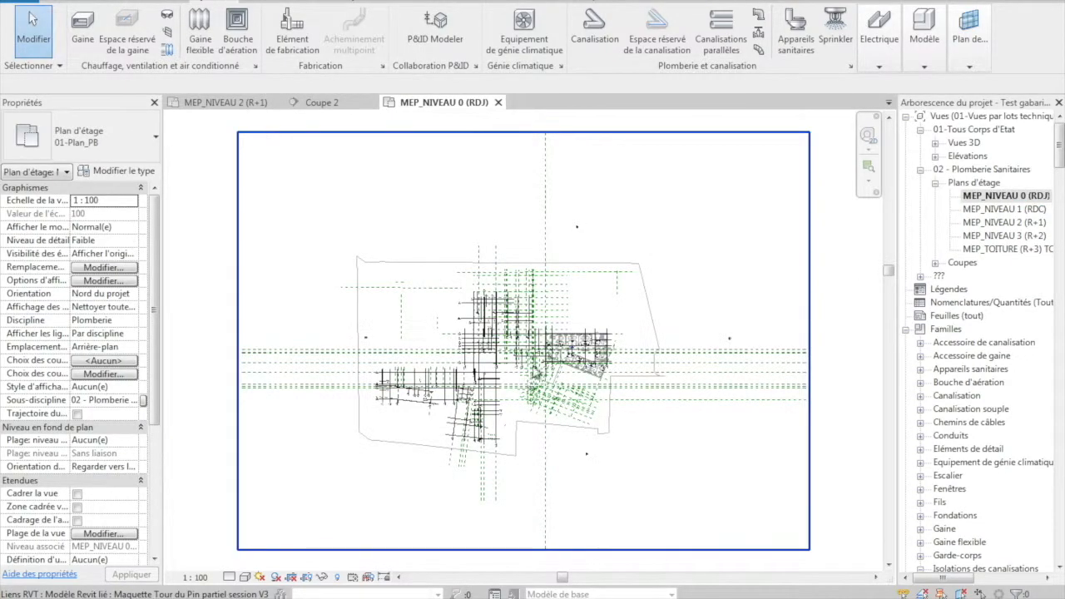
scroll(410, 336, "up", 5)
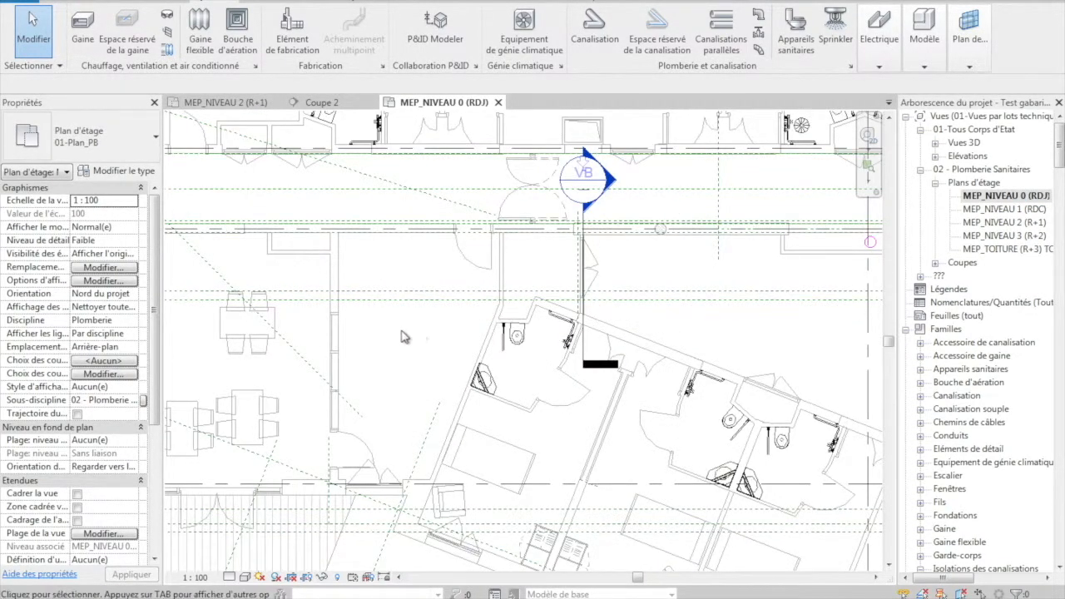
scroll(410, 336, "down", 2)
scroll(601, 285, "up", 2)
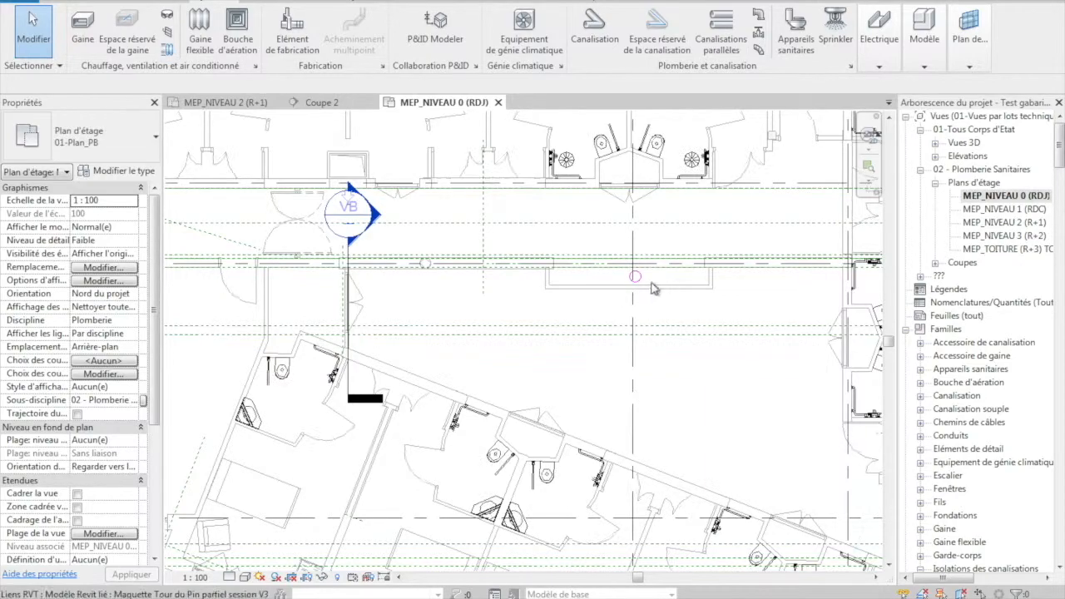
scroll(655, 290, "up", 2)
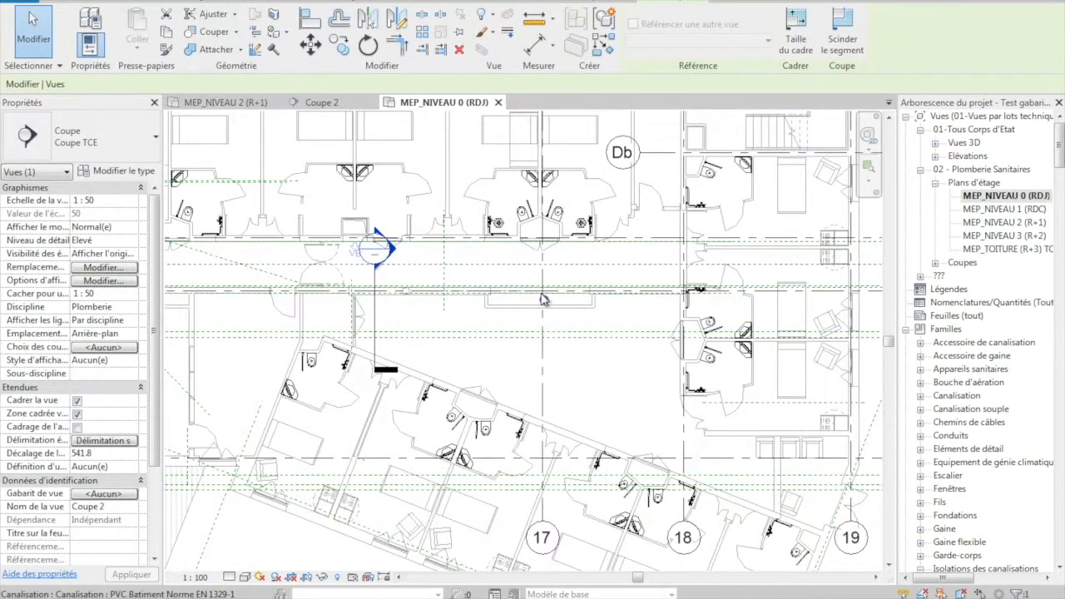
scroll(542, 274, "up", 4)
scroll(538, 295, "down", 5)
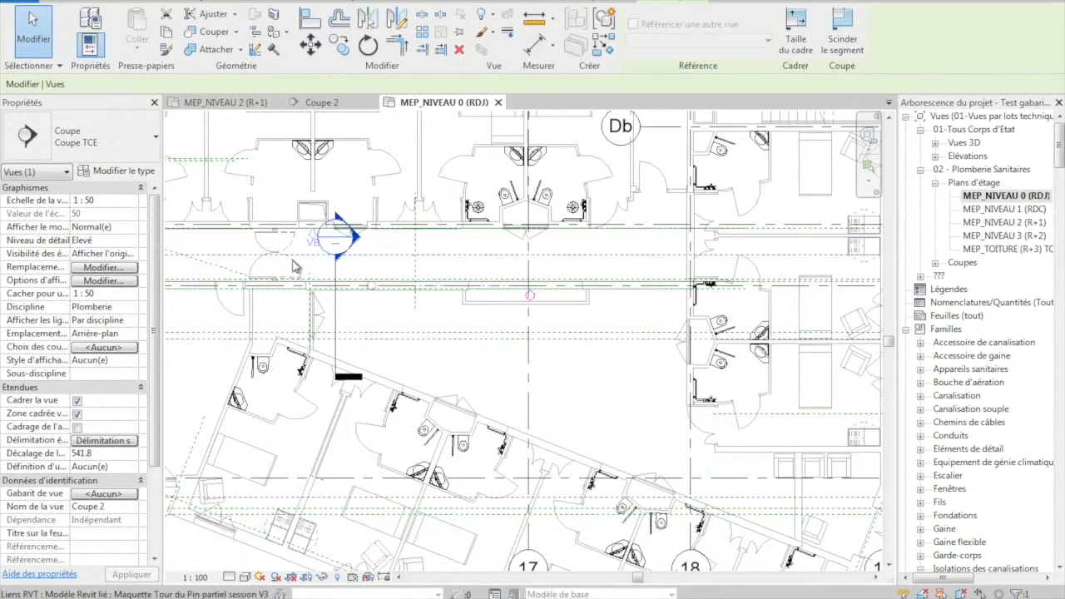
scroll(292, 267, "down", 3)
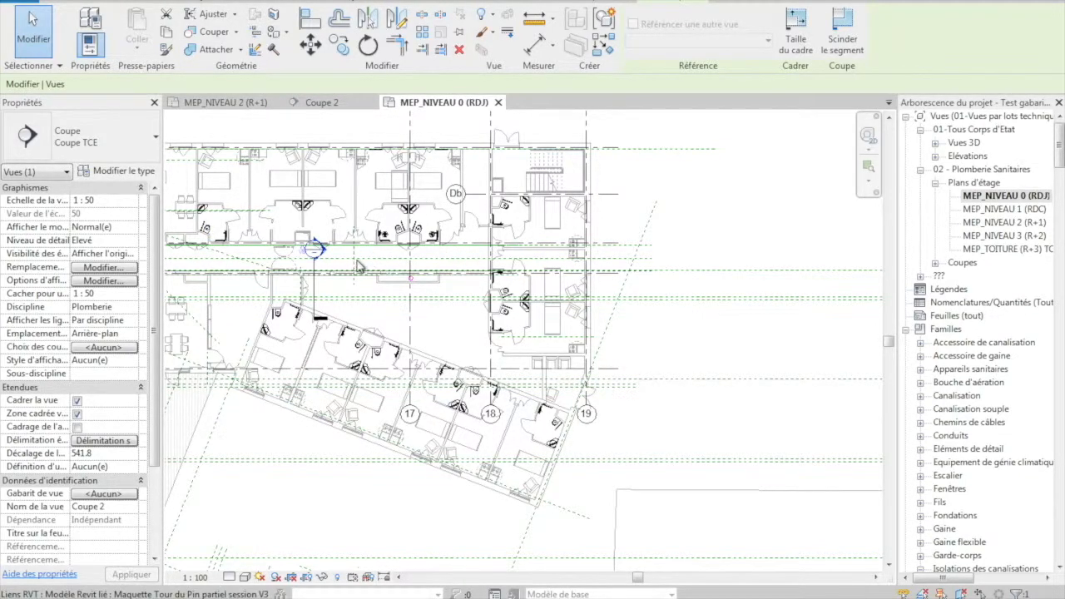
scroll(388, 267, "up", 1)
middle_click_drag(399, 268, 538, 286)
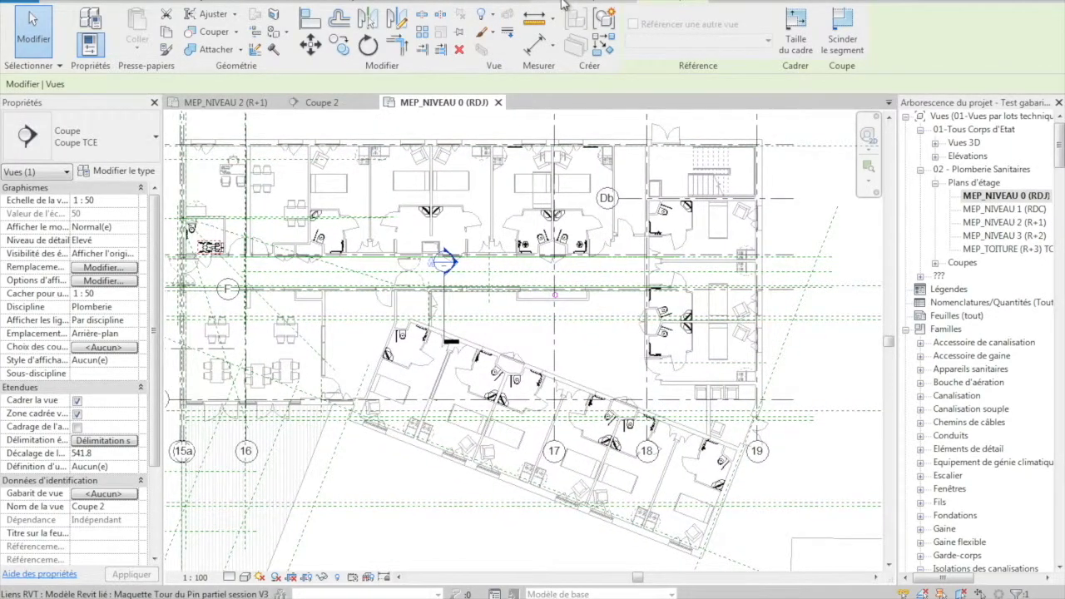
key("Escape")
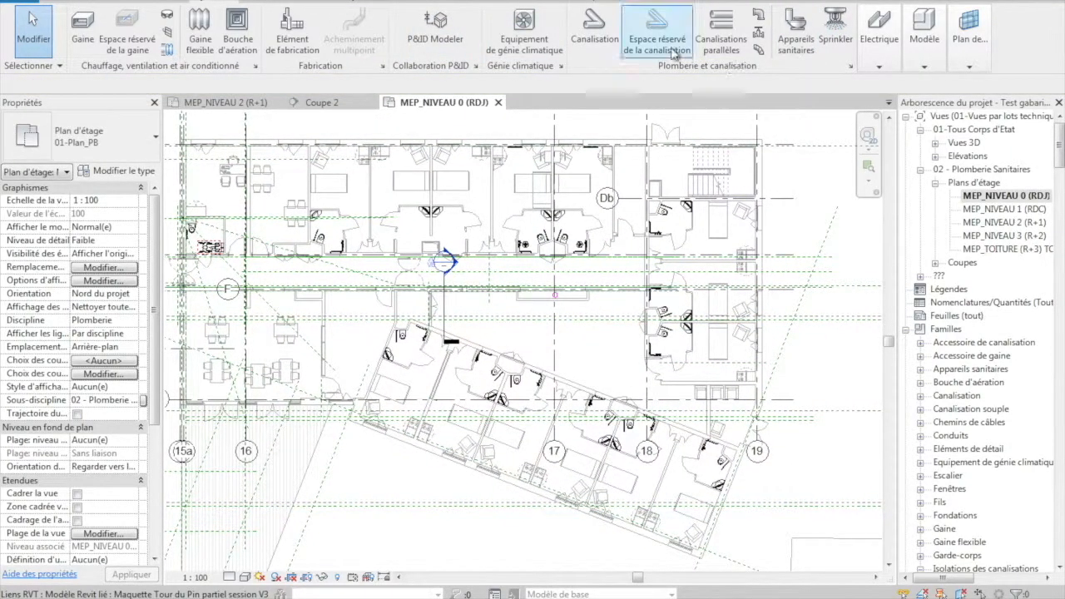
- Draw a 125 mm pipe along the corridor from beyond grid 19 to grid 15a, starting at offset -500 mm and sloping up 10/1000
left_click(592, 34)
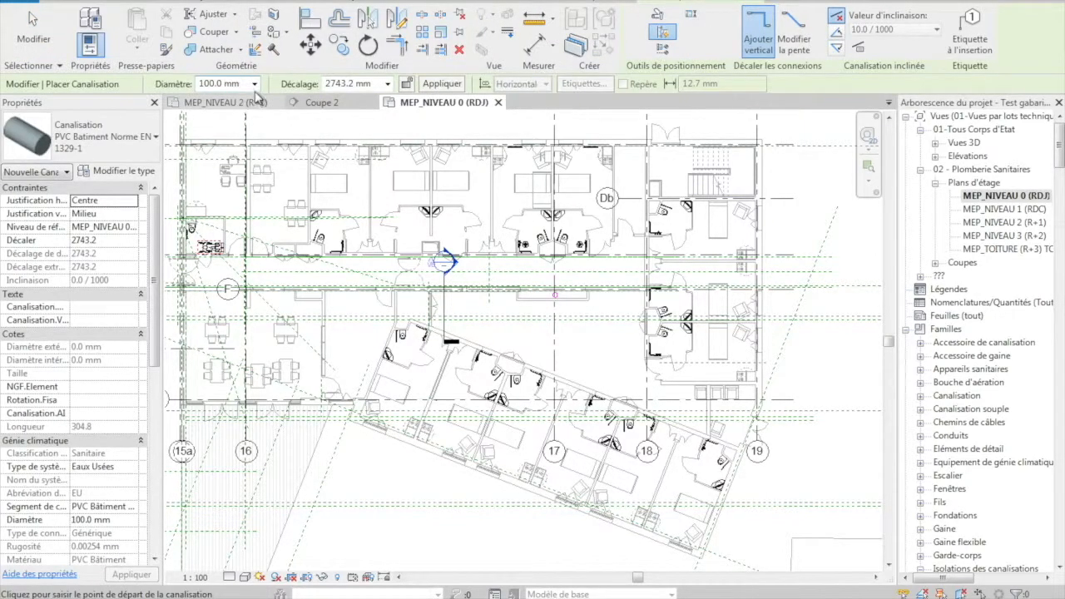
left_click(253, 87)
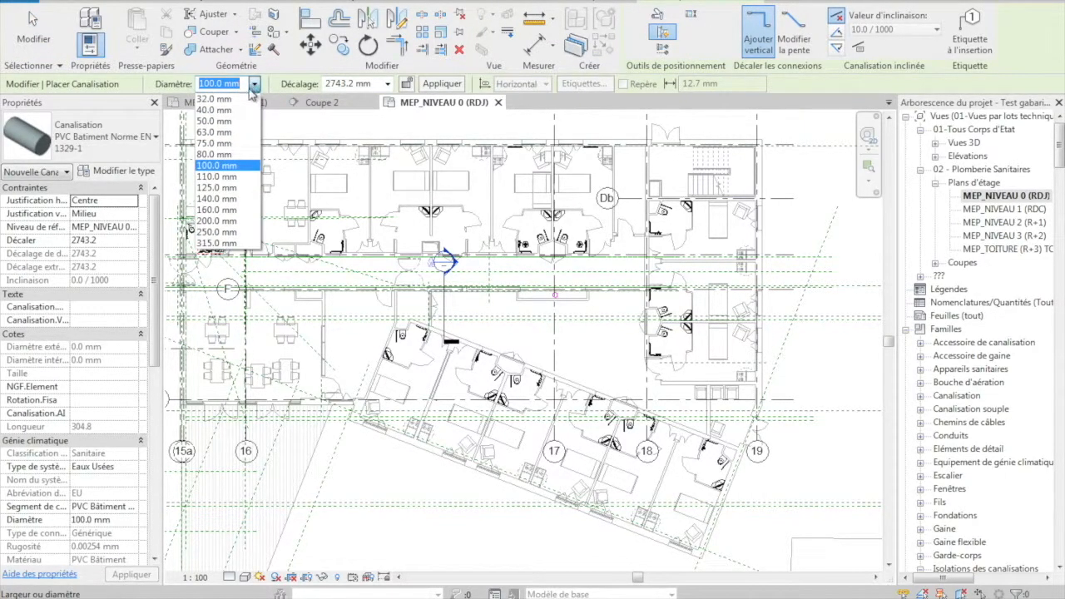
left_click(221, 193)
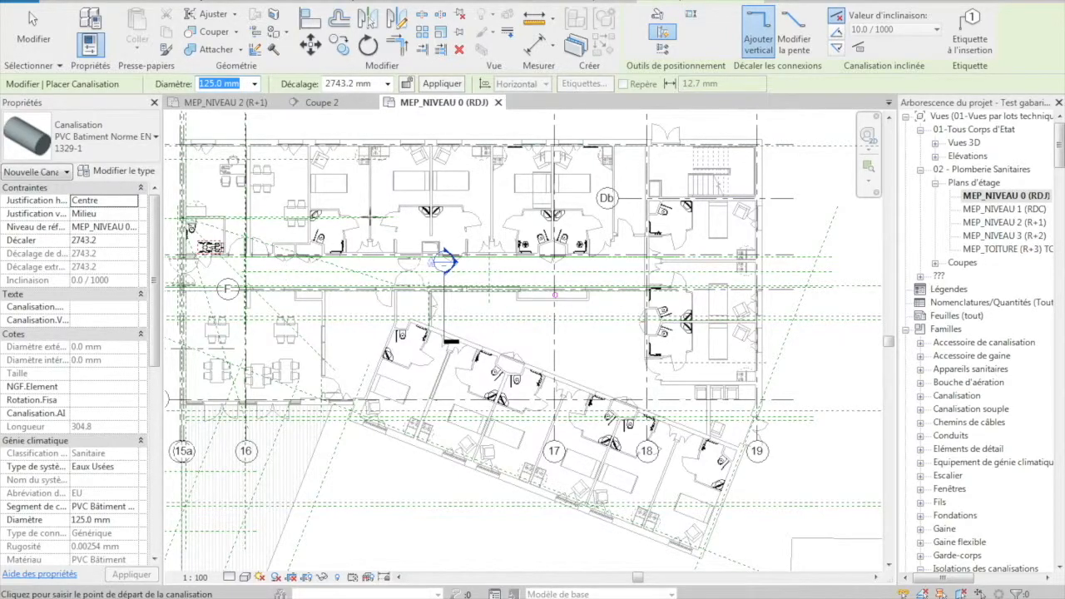
left_click(377, 83)
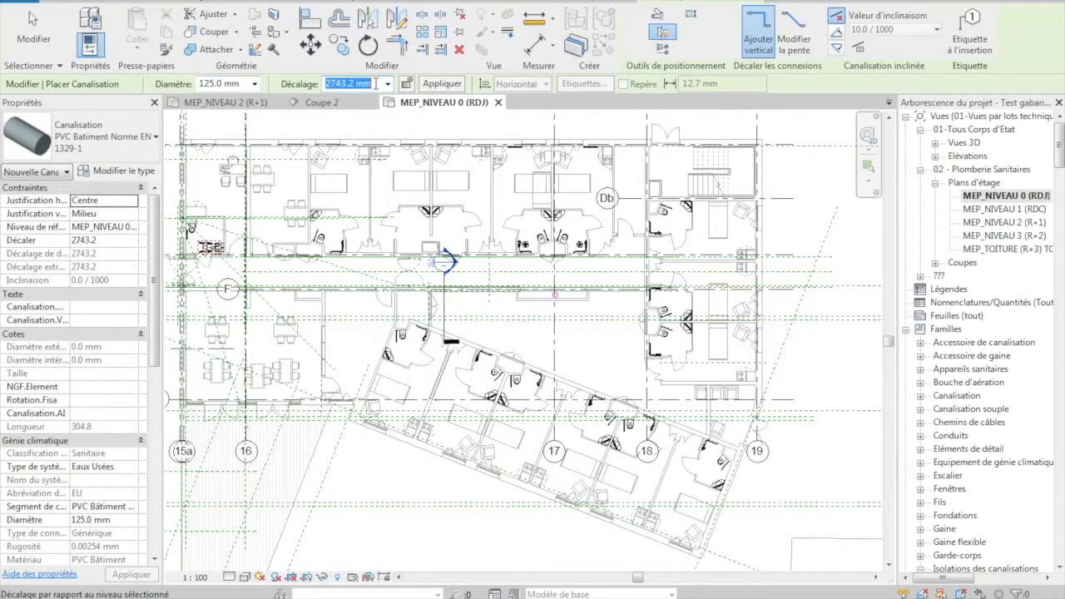
type("-500")
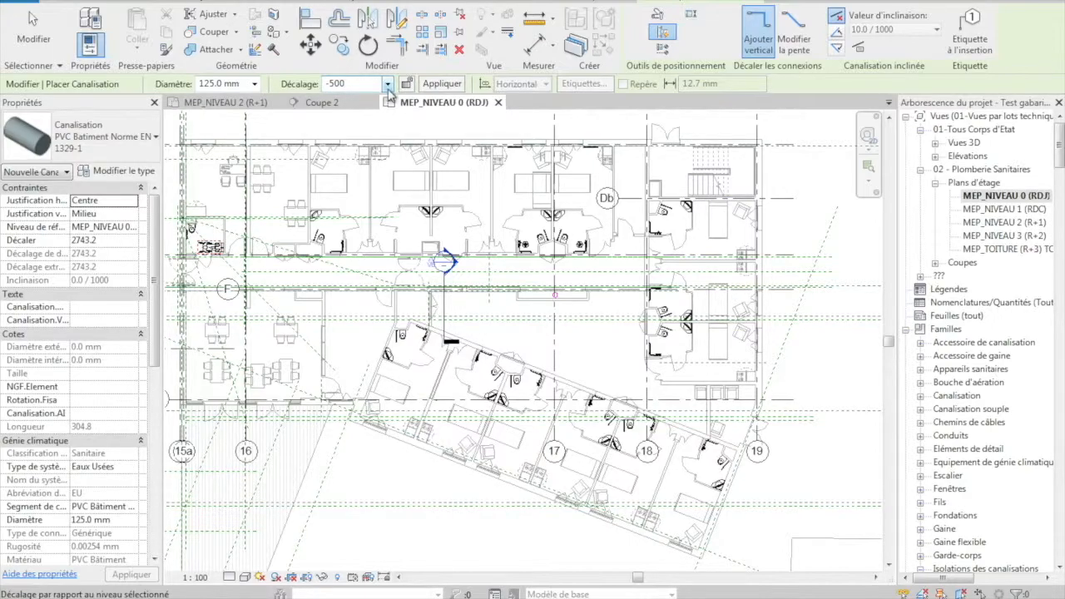
left_click(836, 30)
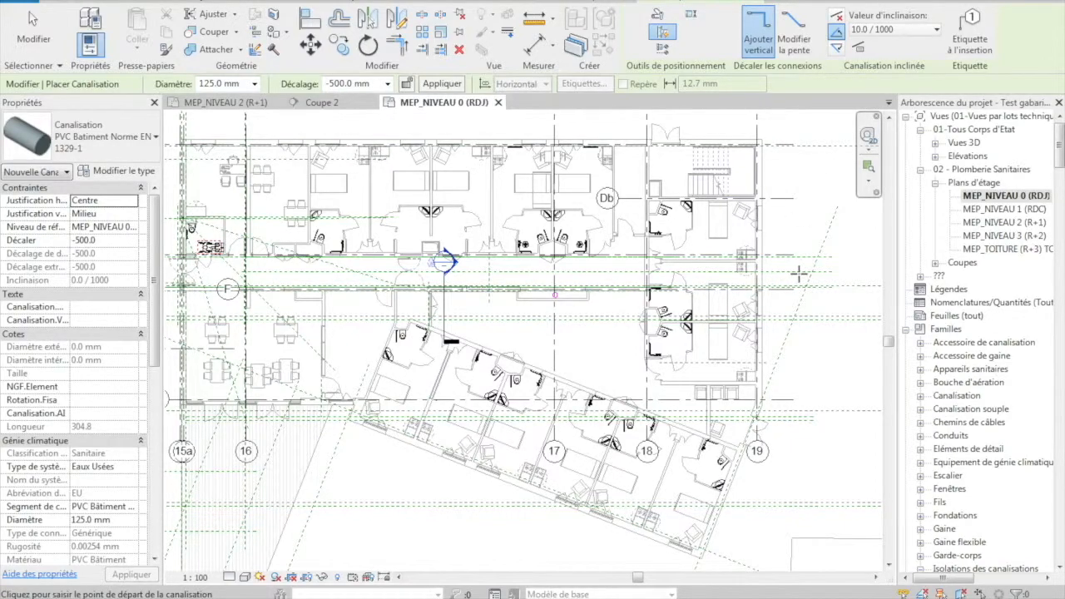
left_click(797, 318)
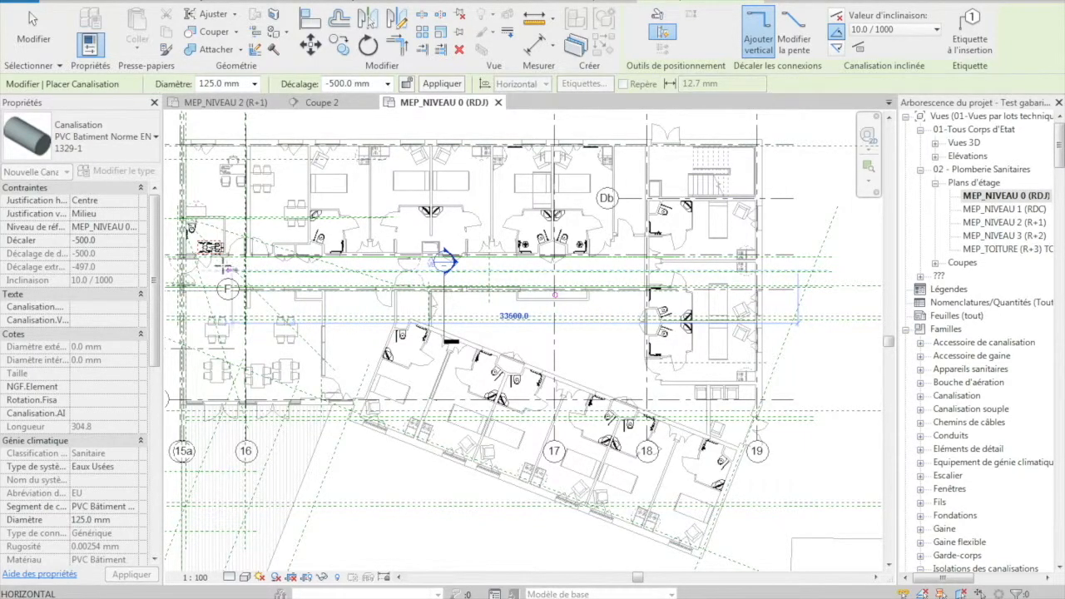
left_click(187, 265)
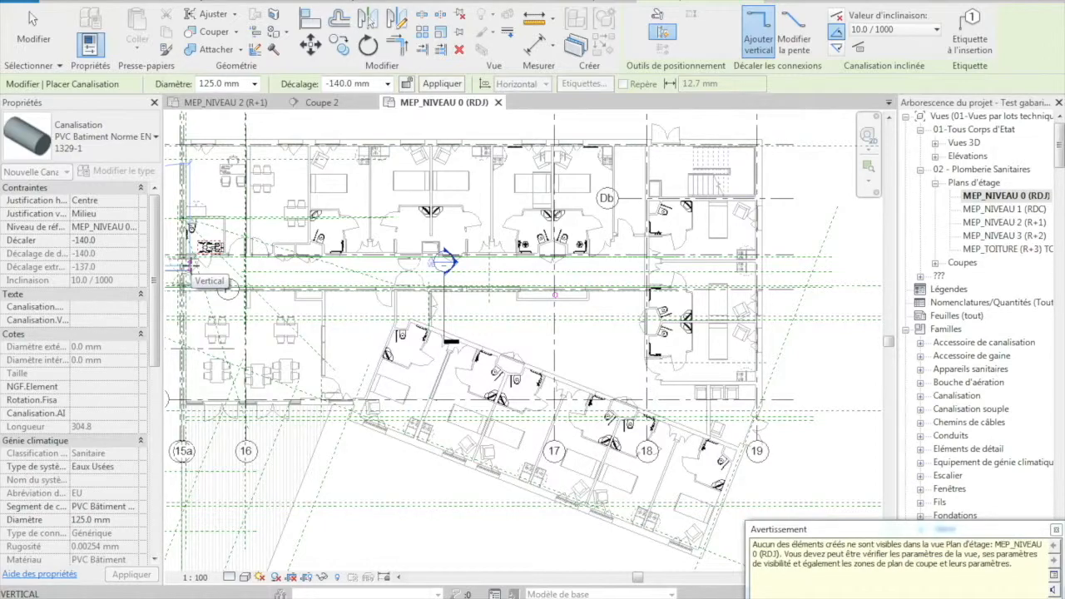
key("Escape")
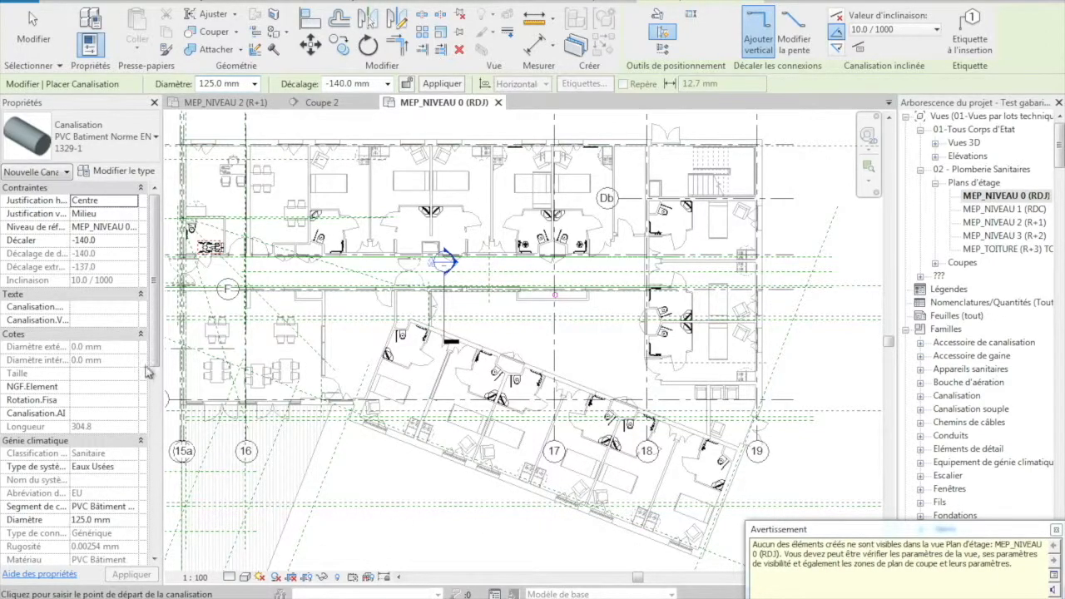
key("Escape")
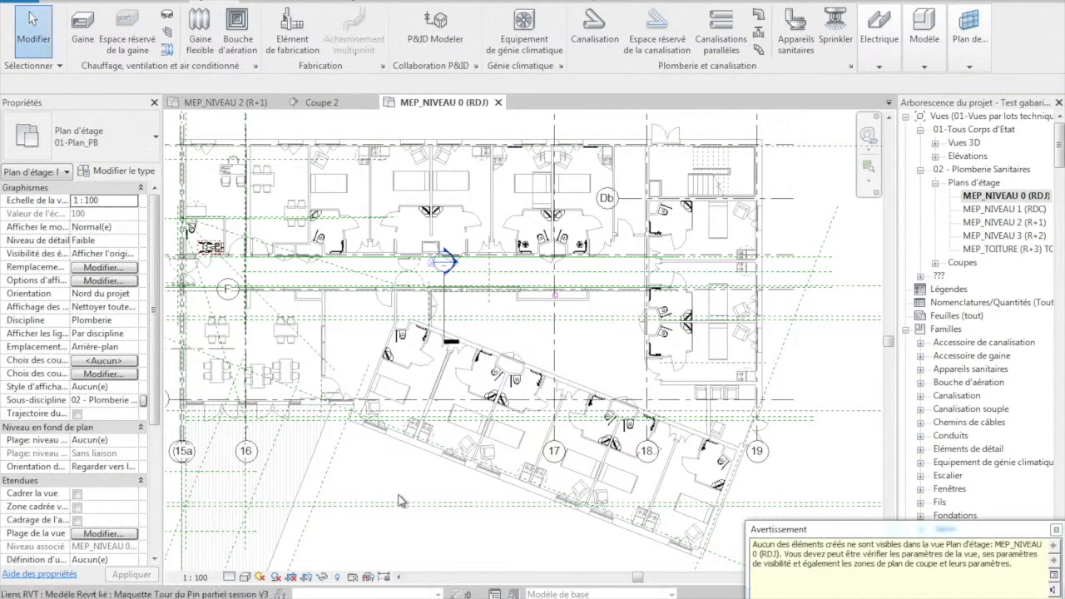
- Set the plan's view range offsets to -1000 for both the bottom (Bas) and the view depth level
left_click(104, 534)
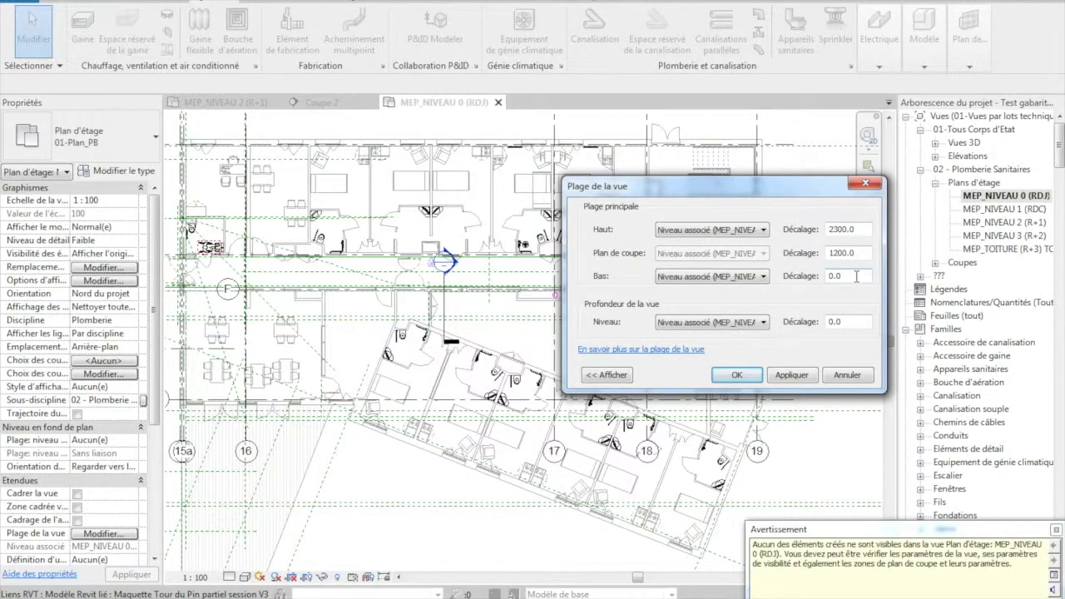
double_click(851, 277)
left_click(847, 323)
left_click(804, 376)
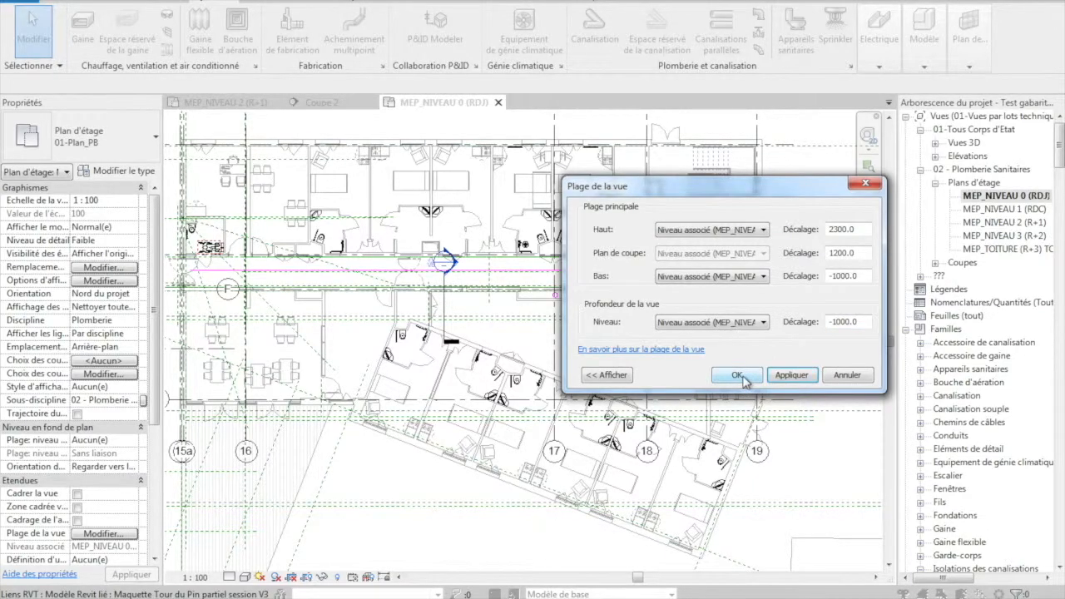
left_click(737, 375)
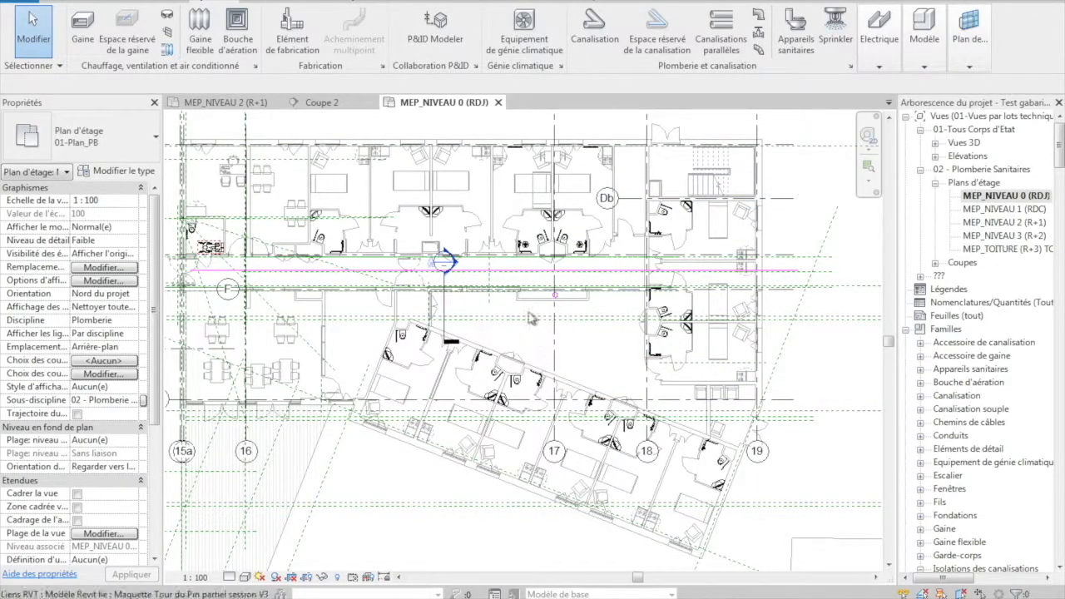
- Set the floor plan's detail level to Elevé
scroll(529, 291, "up", 2)
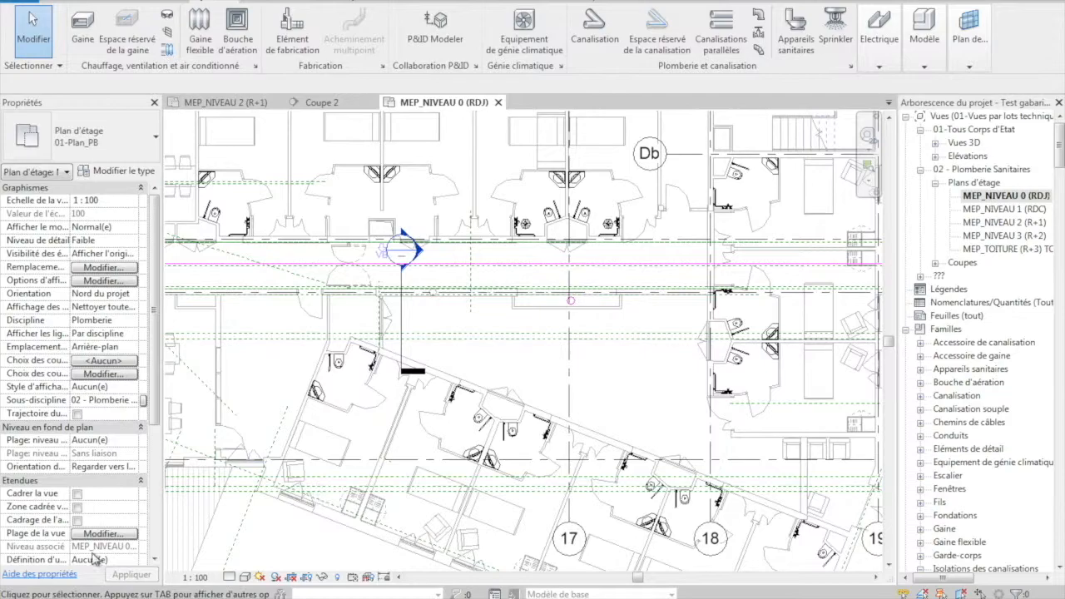
left_click(229, 576)
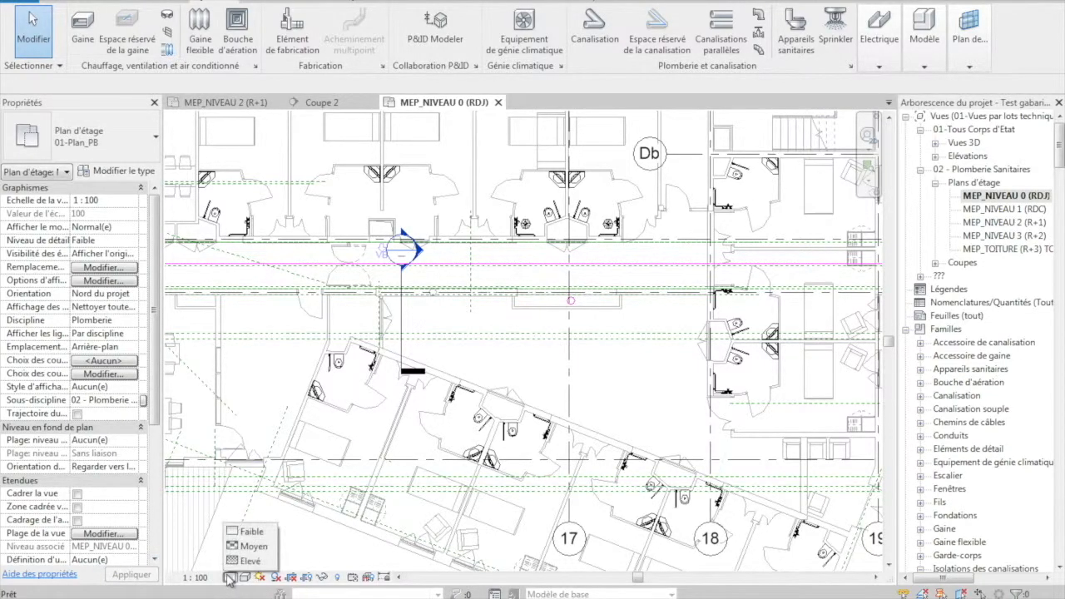
left_click(247, 563)
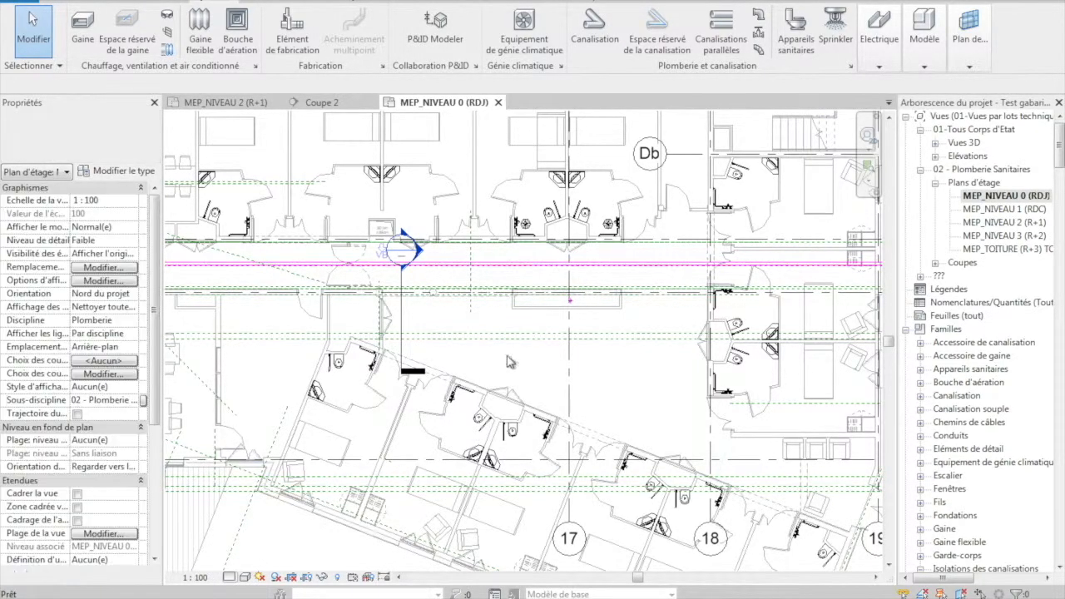
- Draw a short 100 mm pipe at offset -113.6 mm from the riser diagonally at about 45° toward the corridor pipe
scroll(581, 316, "up", 5)
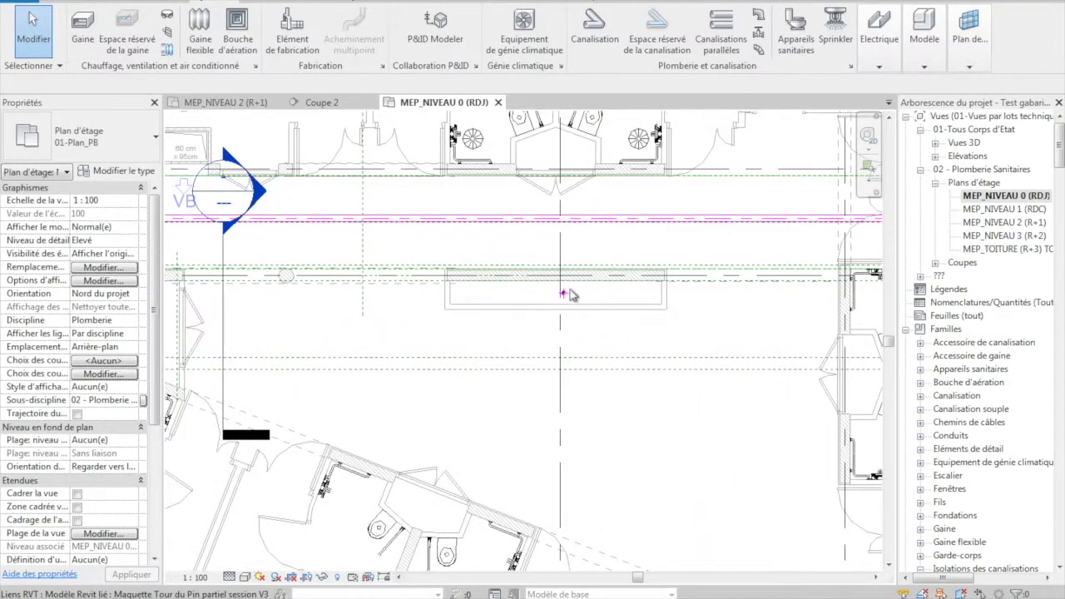
scroll(504, 301, "up", 2)
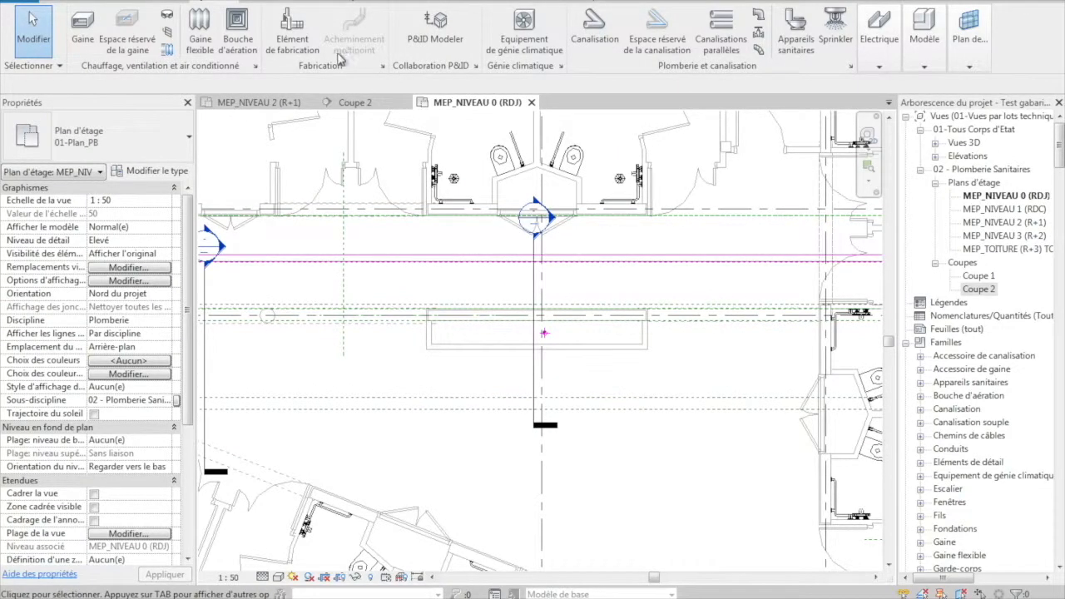
left_click(590, 34)
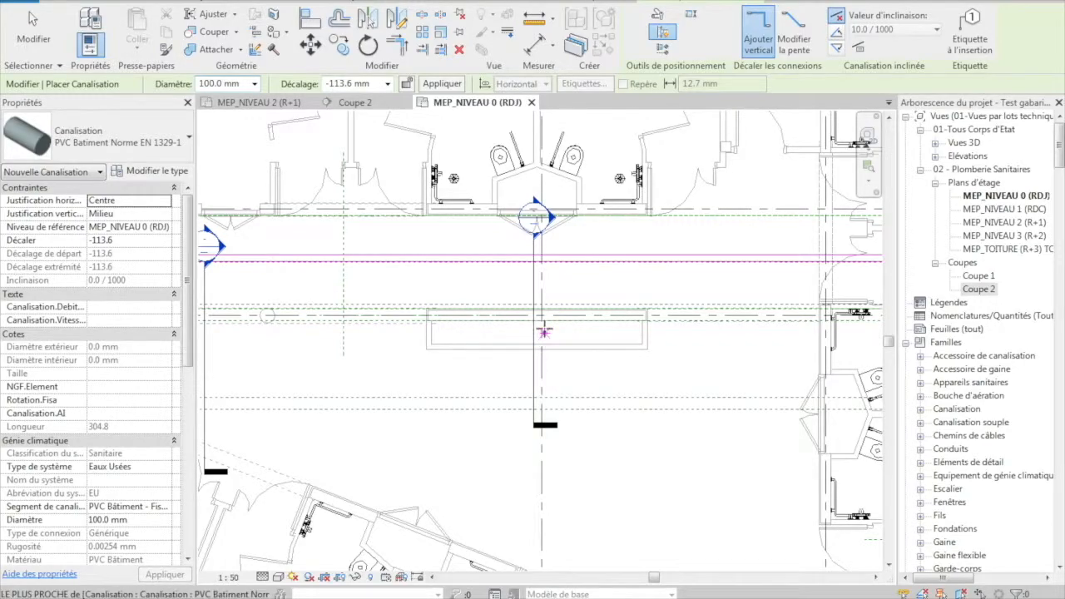
scroll(545, 340, "up", 3)
left_click(545, 341)
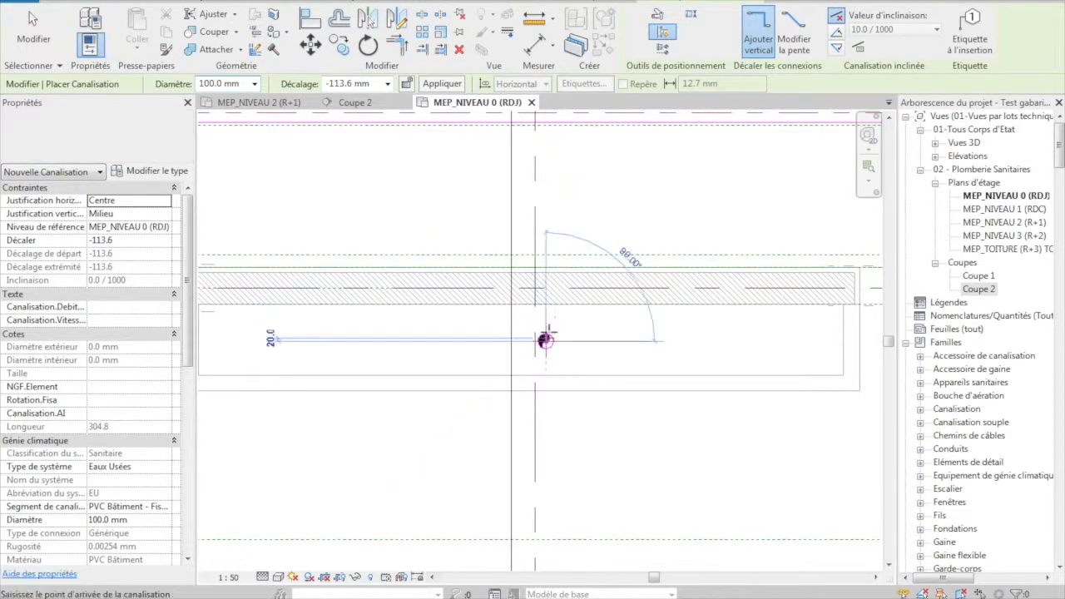
left_click(645, 240)
key("Escape")
key("Escape")
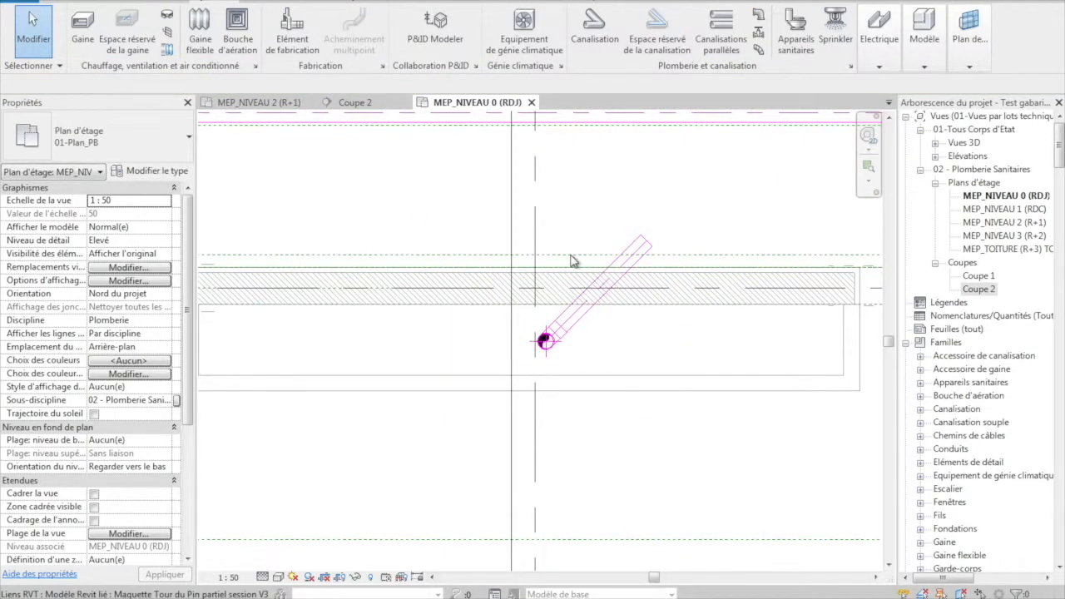
- In section Coupe 2, lower the short 100 mm pipe at the riser's foot to offset about -422 mm, below the floor slab
left_click(511, 193)
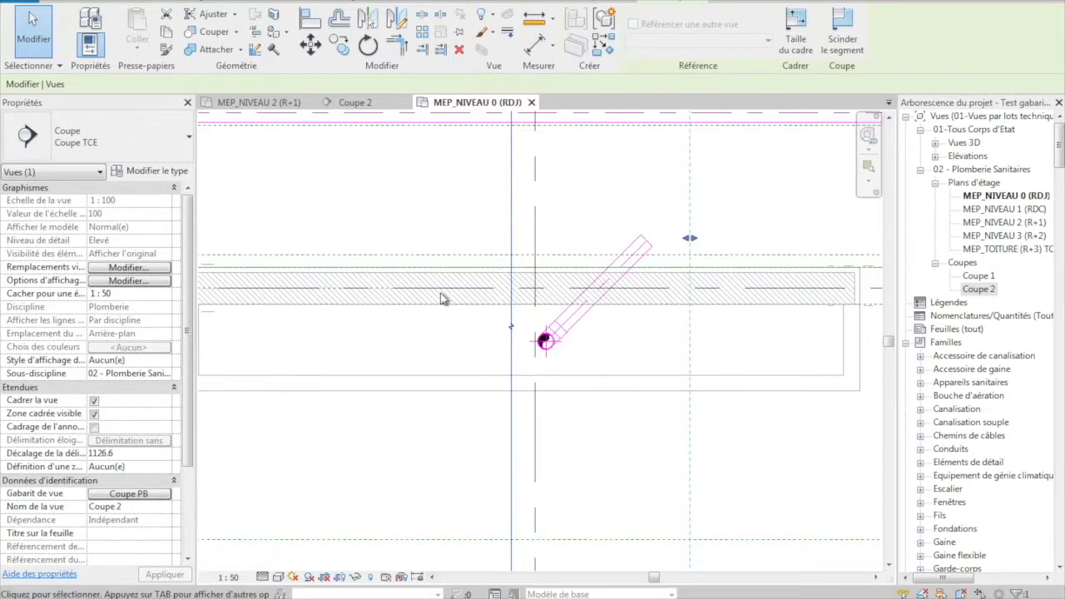
left_click(348, 102)
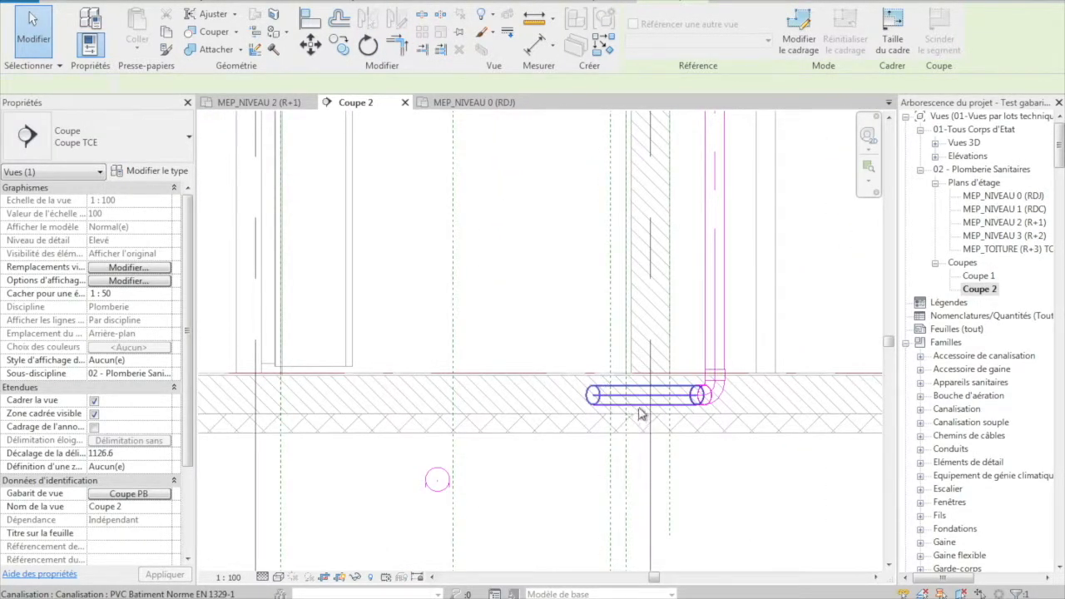
left_click(631, 407)
left_click_drag(631, 397, 657, 455)
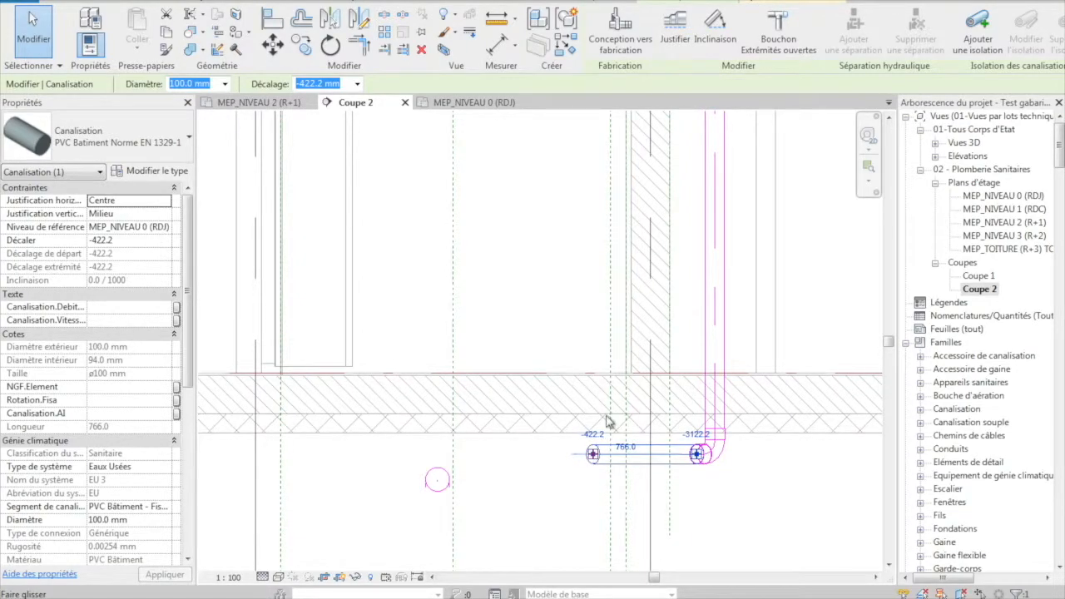
- Apply a 10.0/1000 slope to the short 100 mm pipe and dismiss the resulting warning
left_click(716, 26)
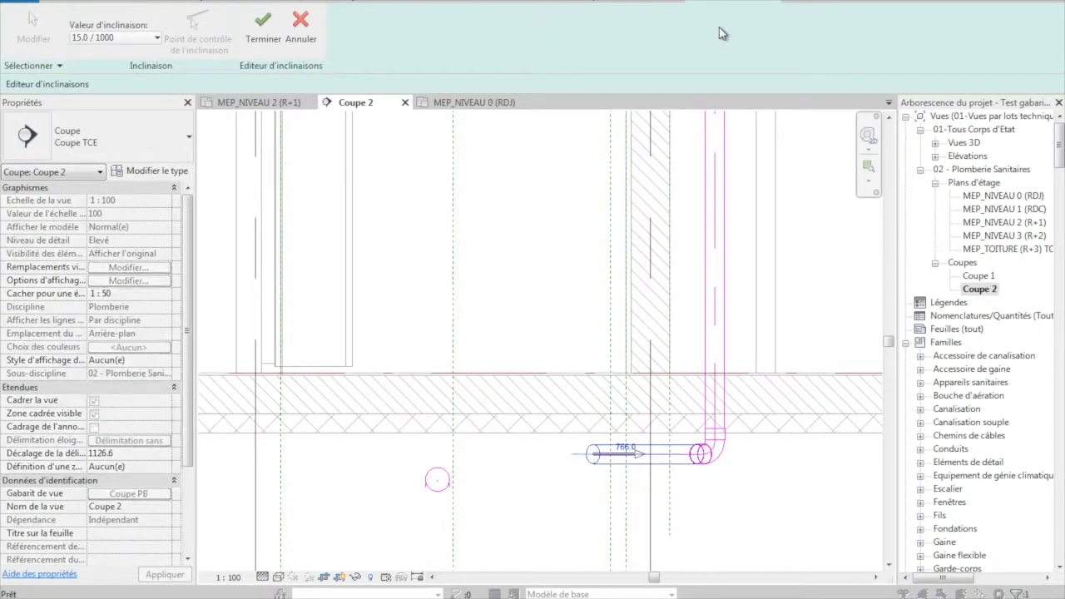
left_click(155, 37)
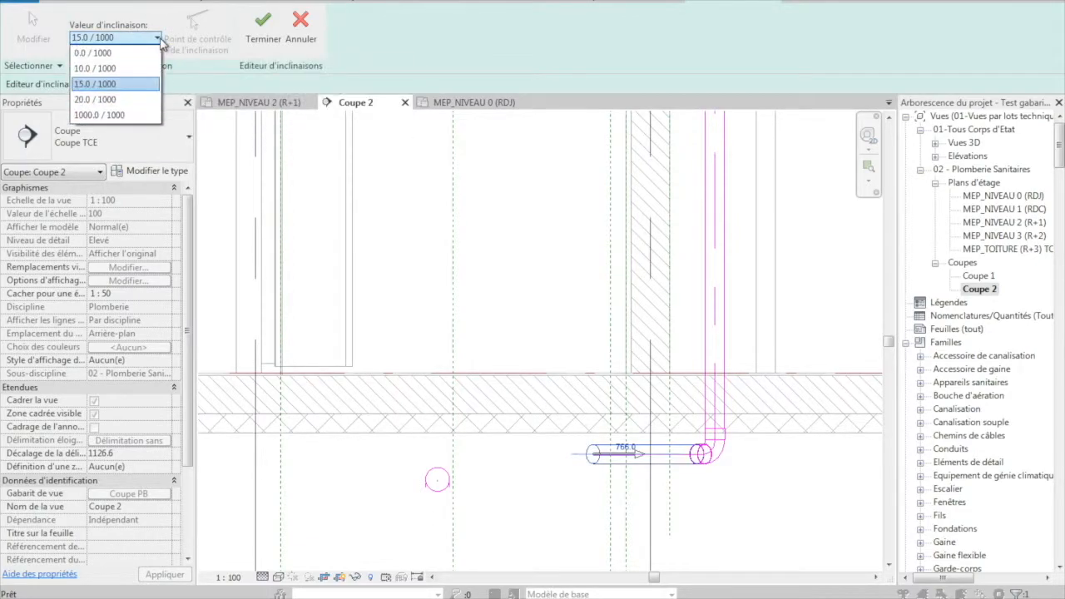
left_click(133, 70)
left_click(260, 43)
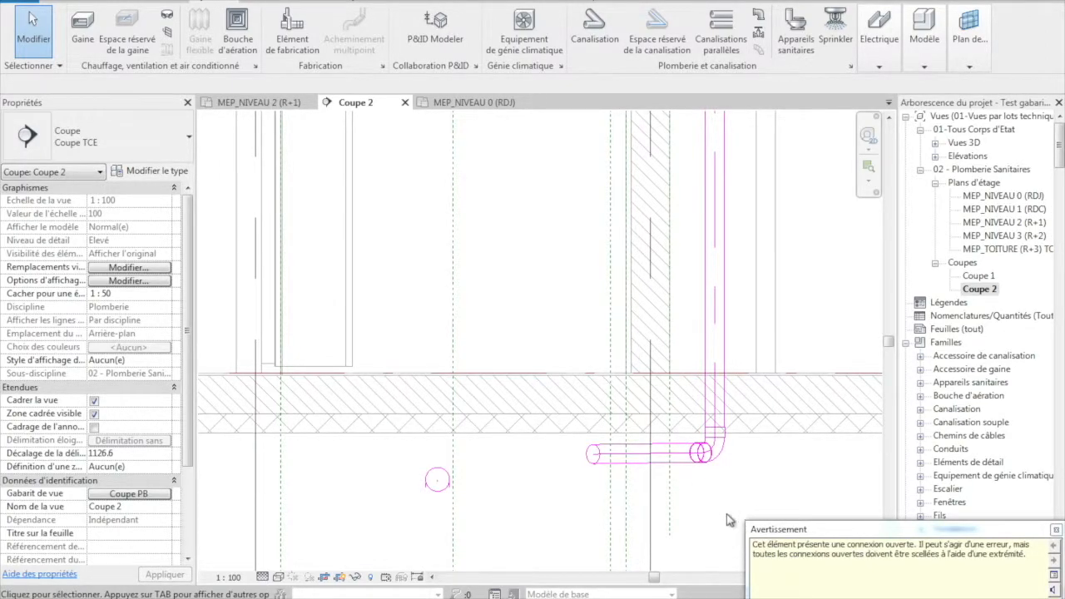
left_click(1055, 530)
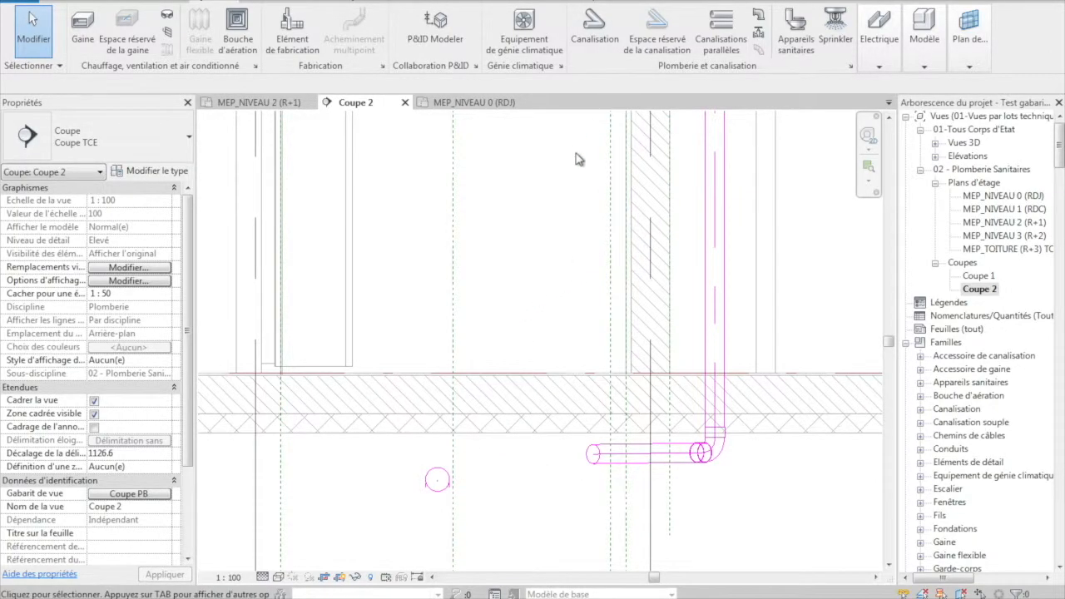
- On the MEP_NIVEAU 0 (RDJ) plan, create a section line at 45° alongside the diagonal pipe, extending past the corridor collector
left_click(446, 105)
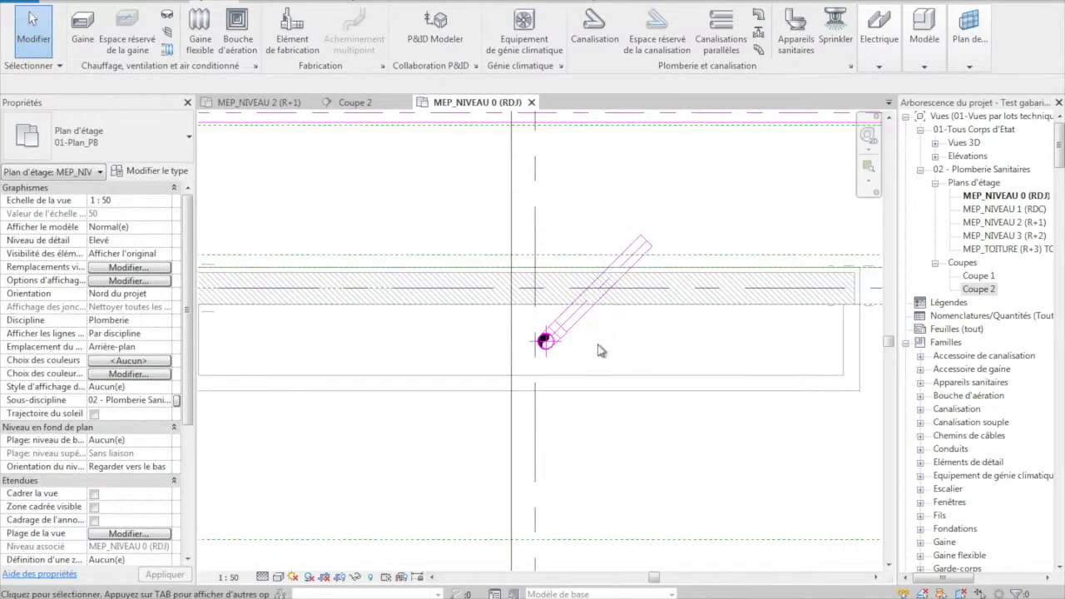
left_click(272, 1)
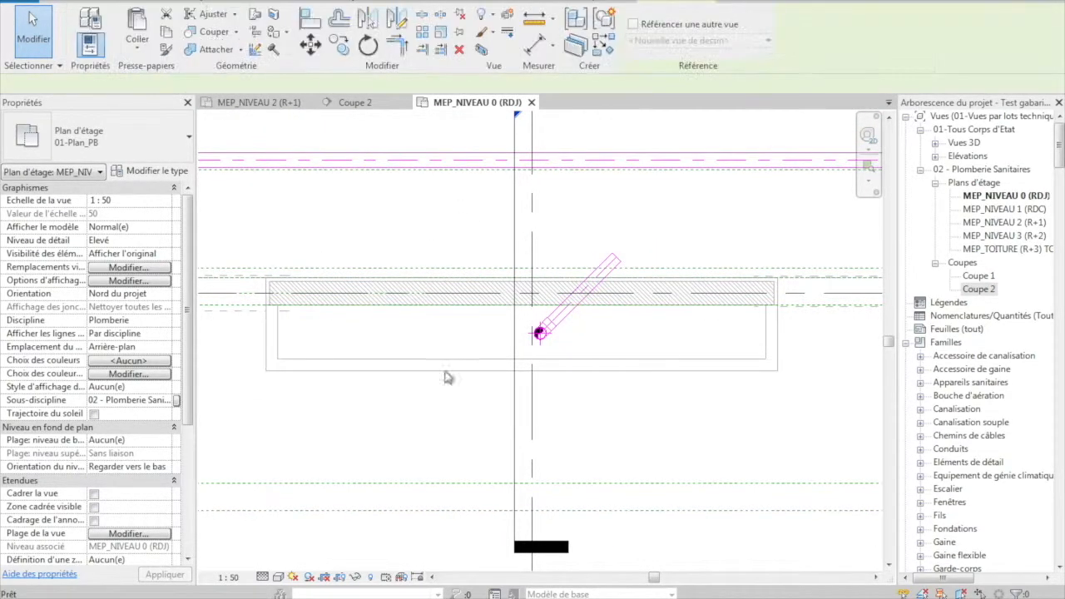
left_click(532, 388)
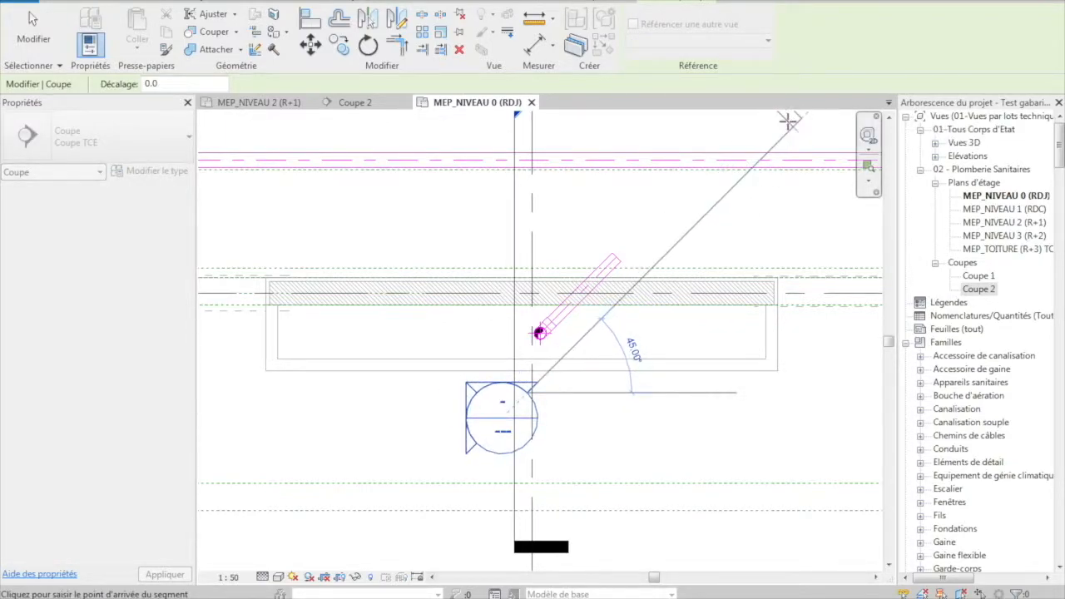
left_click(788, 120)
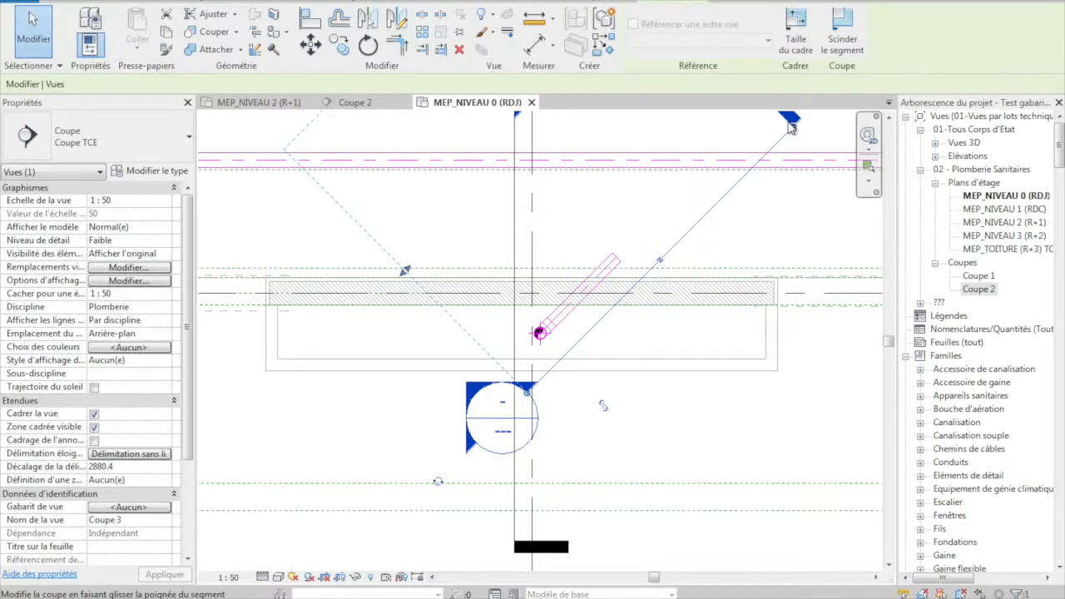
left_click(708, 350)
- Narrow the new diagonal section's view depth to about 192 mm so it just encloses the diagonal pipe
scroll(699, 354, "down", 2)
left_click(662, 315)
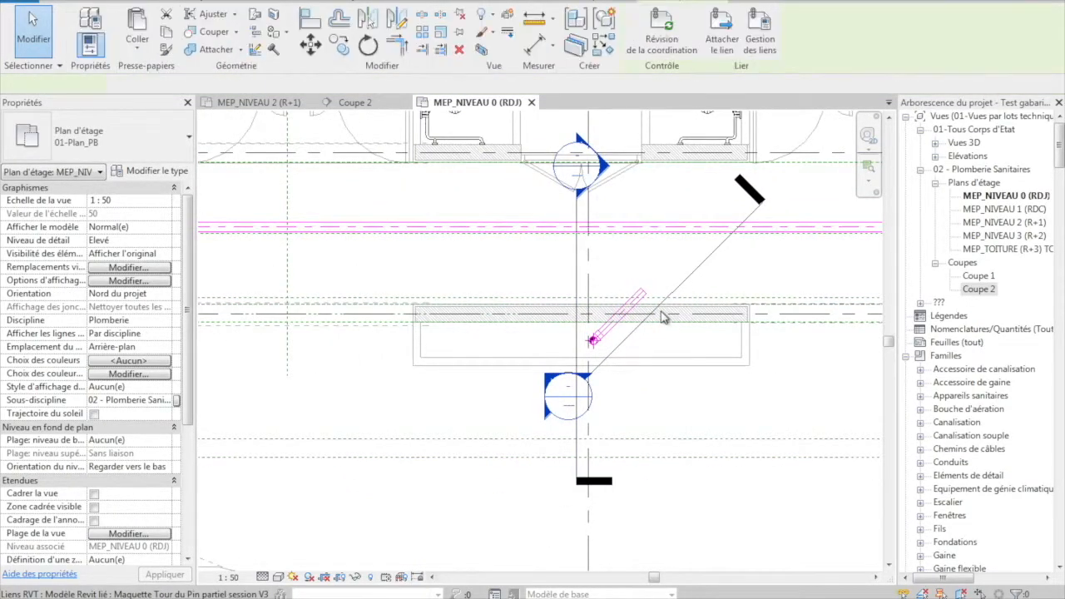
key("Escape")
left_click(662, 309)
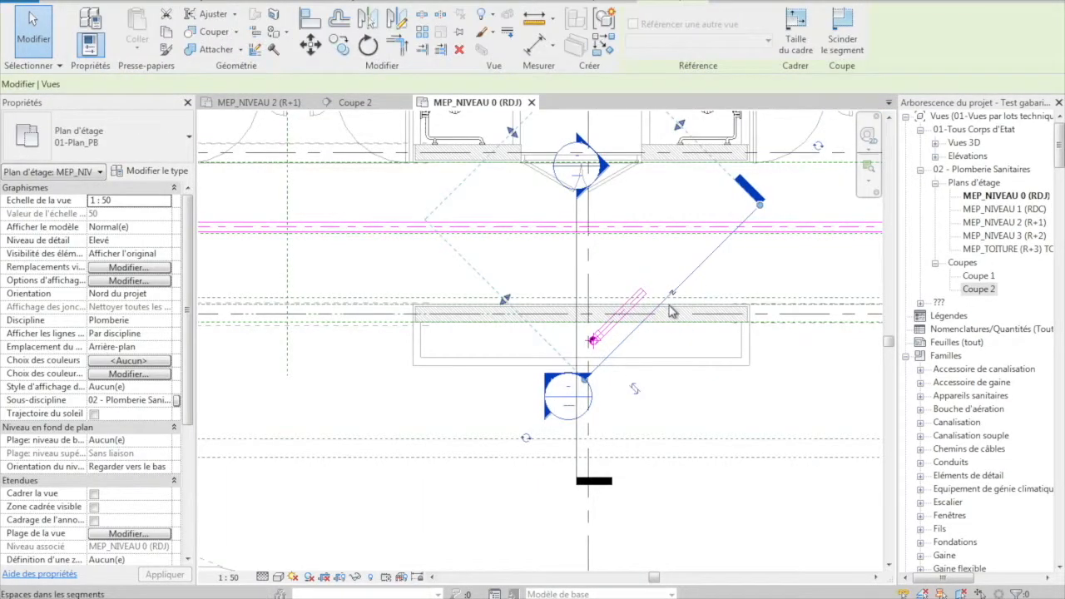
left_click_drag(526, 138, 646, 301)
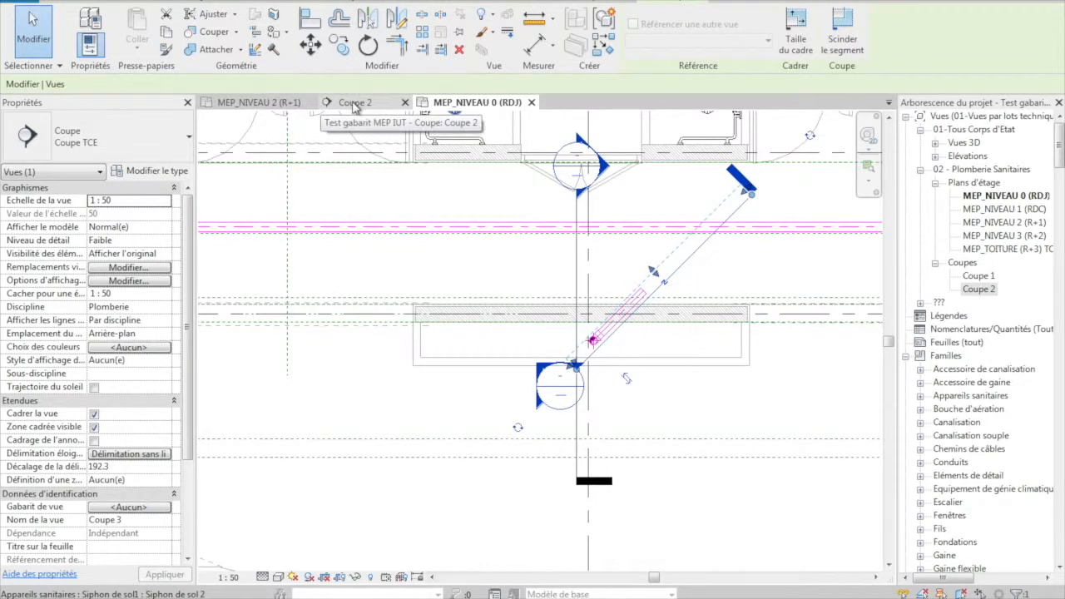
- Open the view of the new diagonal section and set its detail level to Elevé
right_click(647, 296)
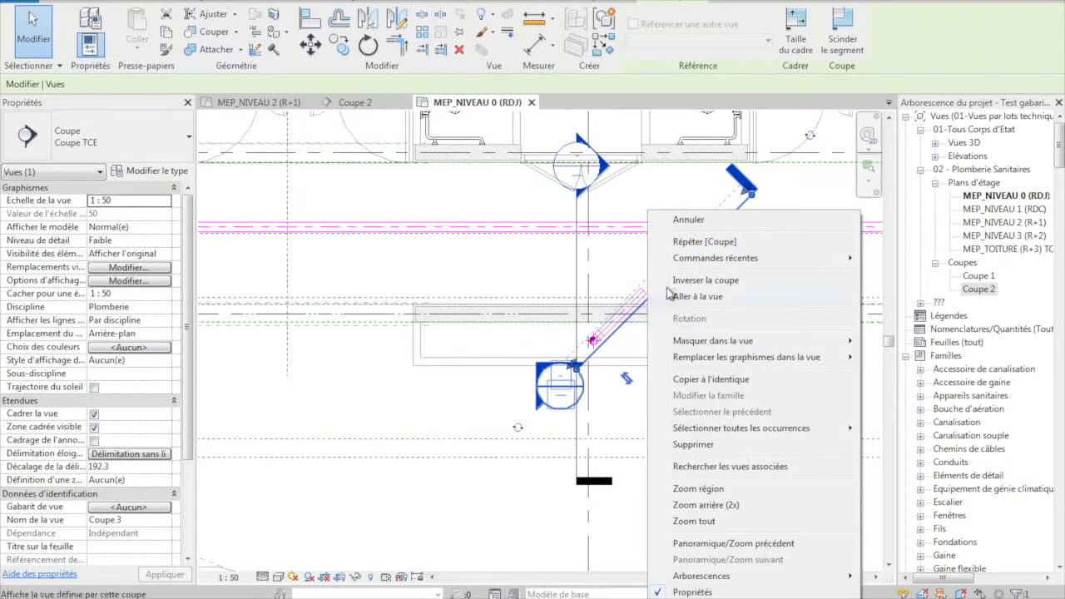
left_click(697, 296)
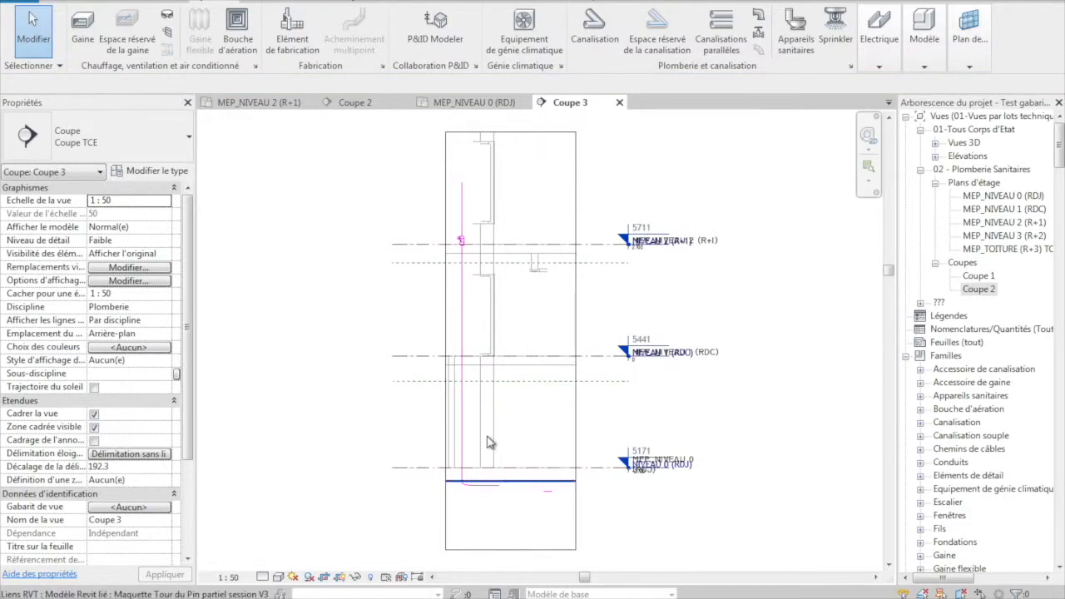
left_click(262, 576)
left_click(282, 564)
scroll(510, 506, "up", 3)
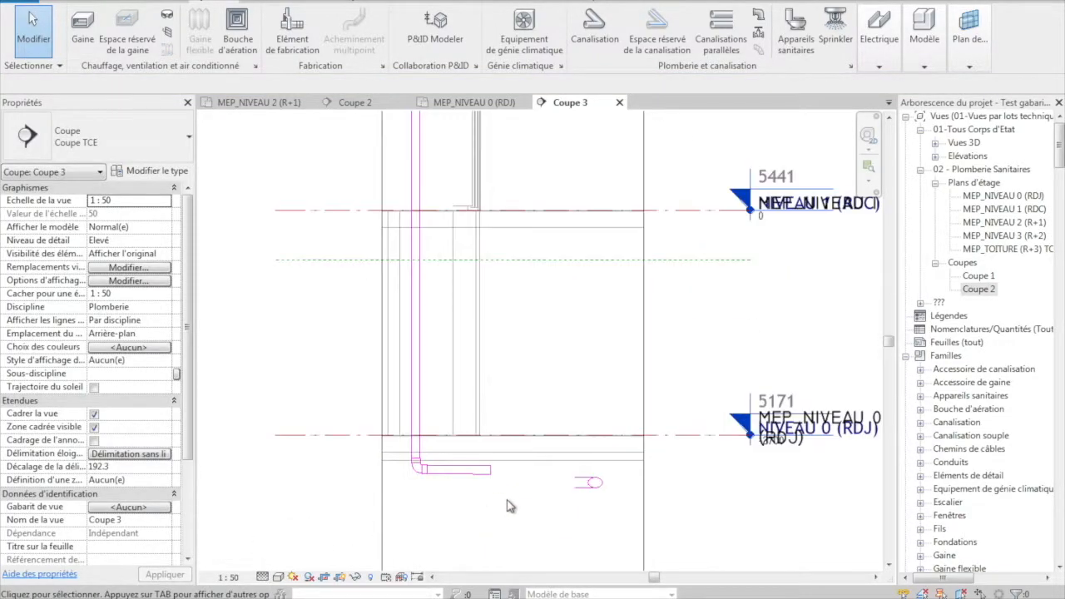
- Extend the 100 mm pipe's free end to above the collector, making the pipe about 2066 mm long
left_click(457, 487)
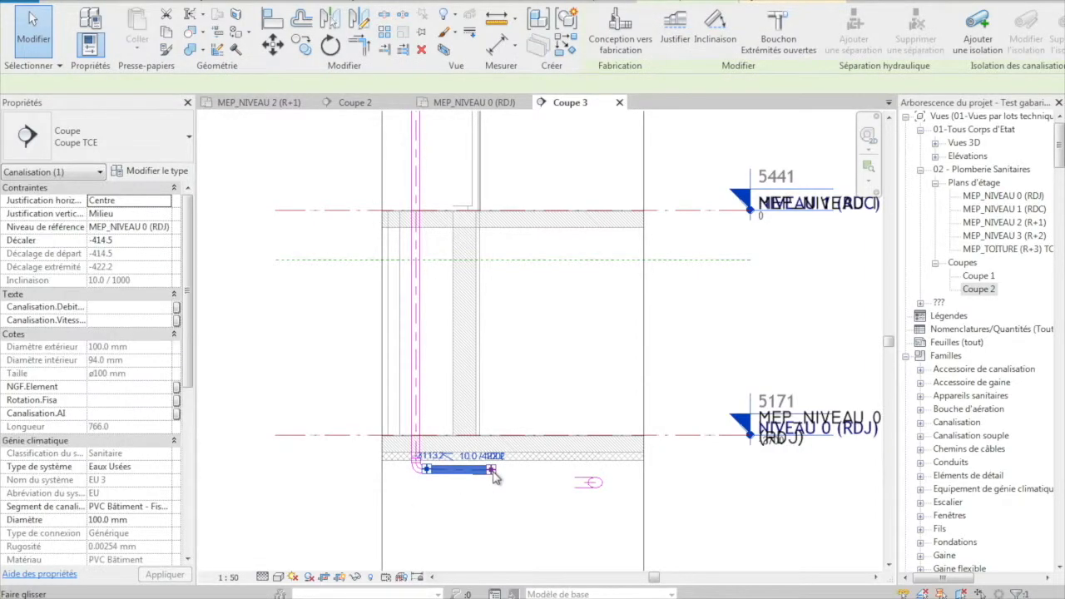
left_click_drag(492, 471, 596, 474)
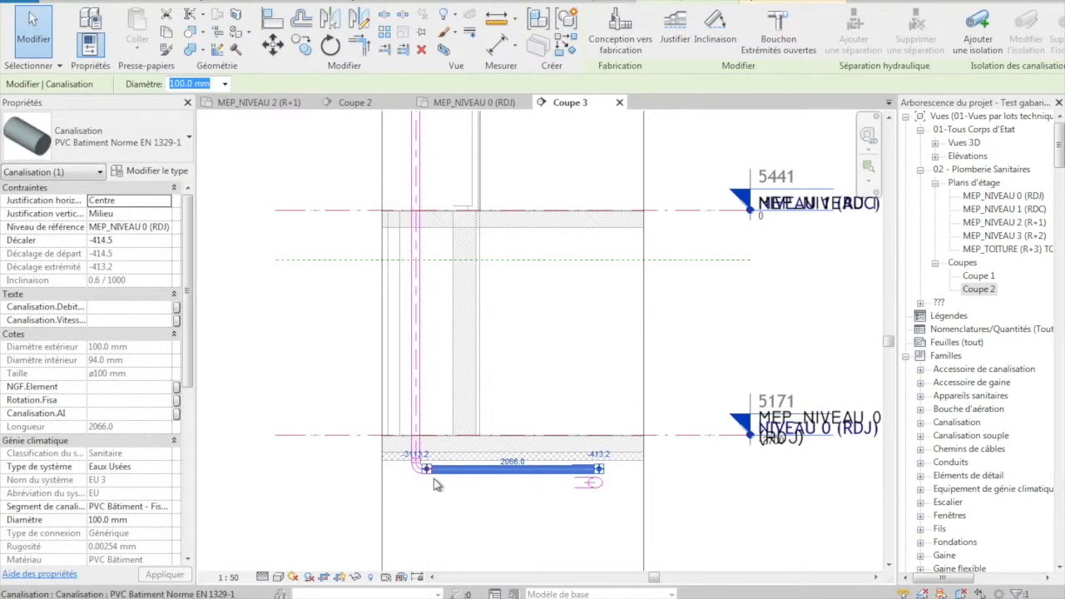
scroll(430, 488, "up", 2)
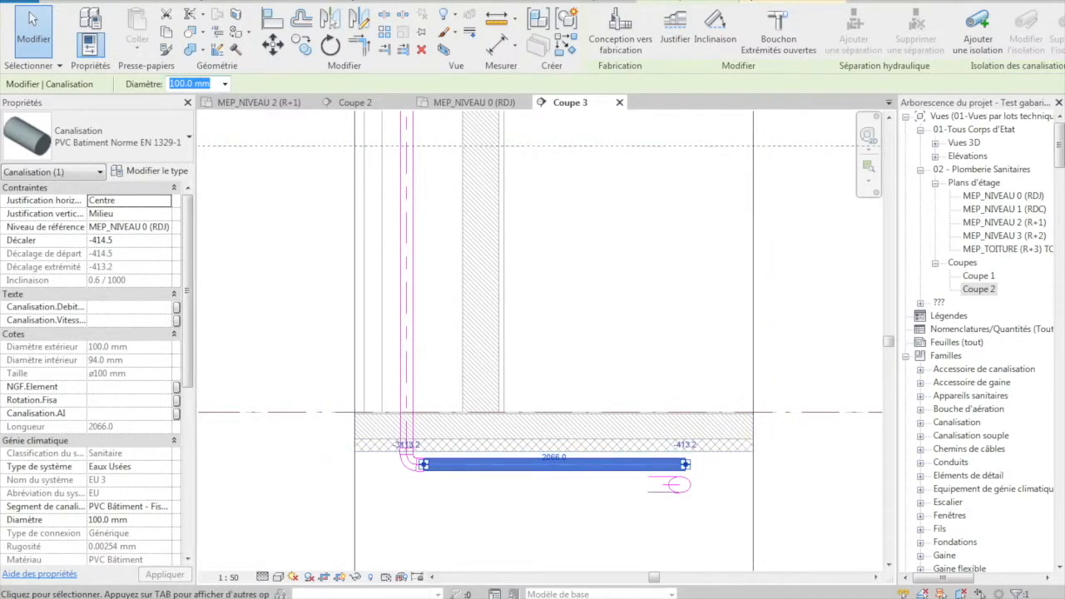
left_click(456, 526)
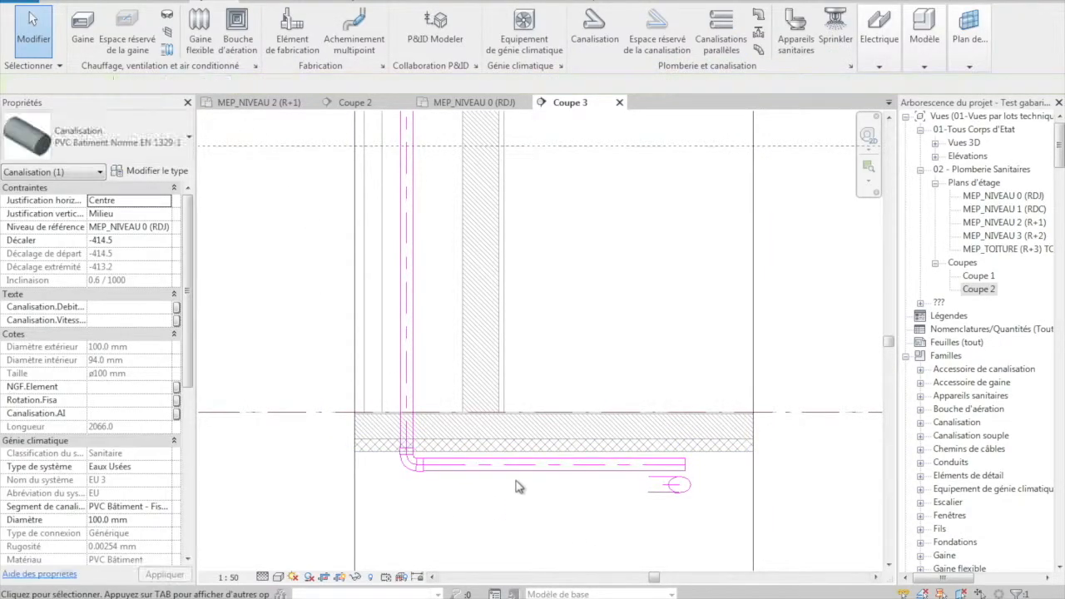
- Nudge the extended 100 mm pipe down to offset about -579.5 mm so it lines up with the collector
left_click(509, 468)
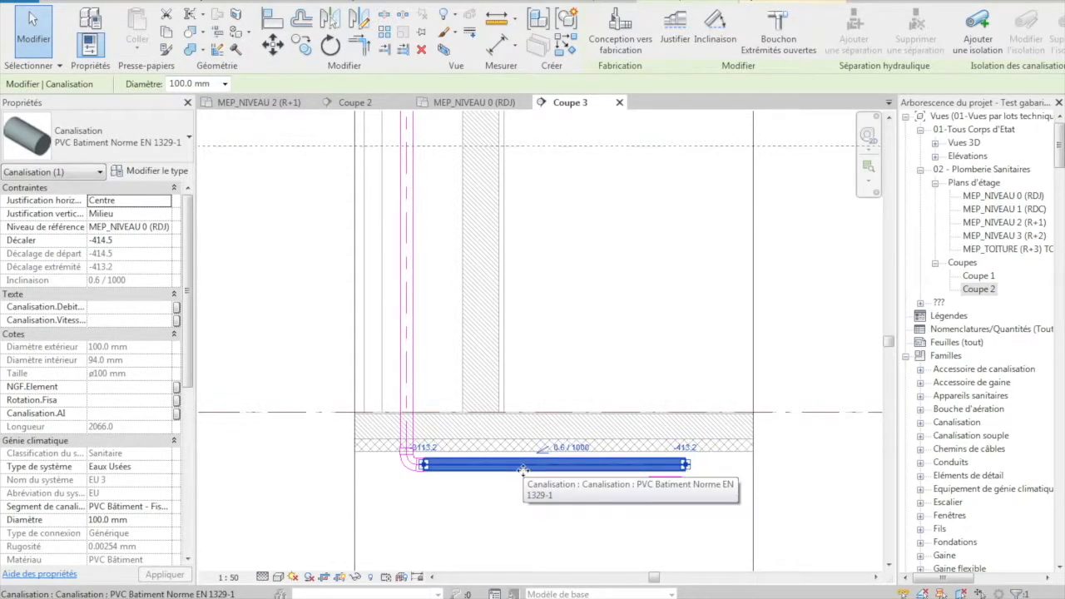
key("Down")
key("Down")
key("Down")
key("Down")
key("Down")
key("Down")
key("Down")
key("Down")
key("Down")
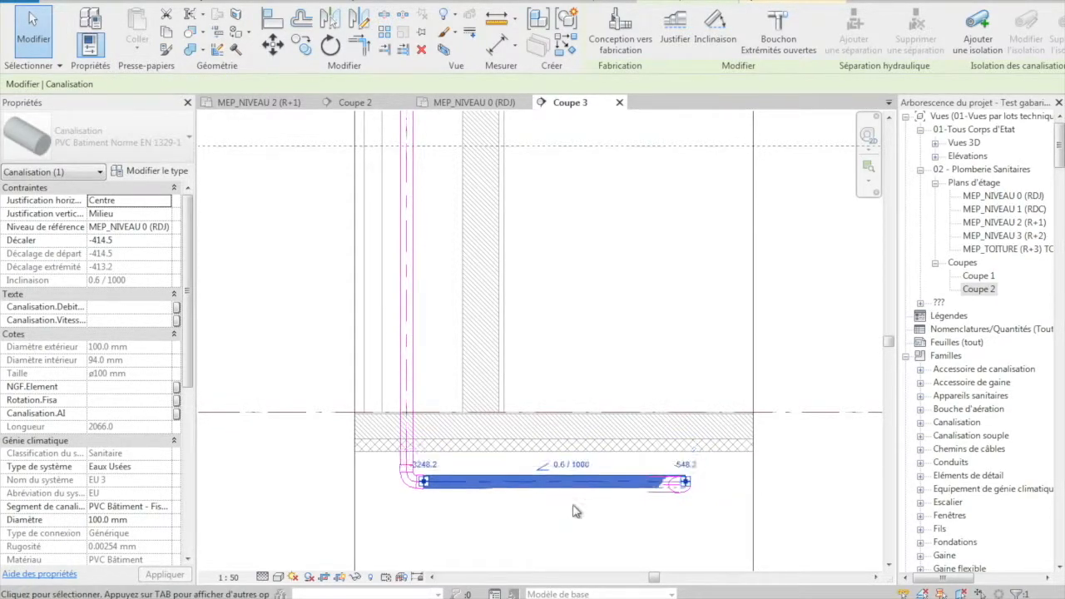
key("Down")
key("Down")
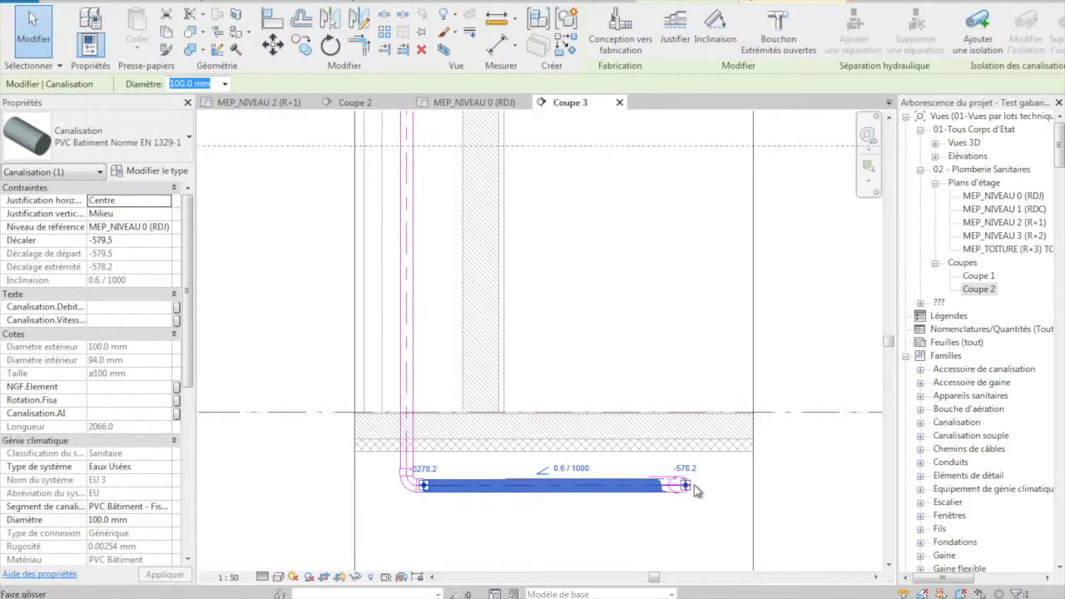
scroll(687, 487, "up", 3)
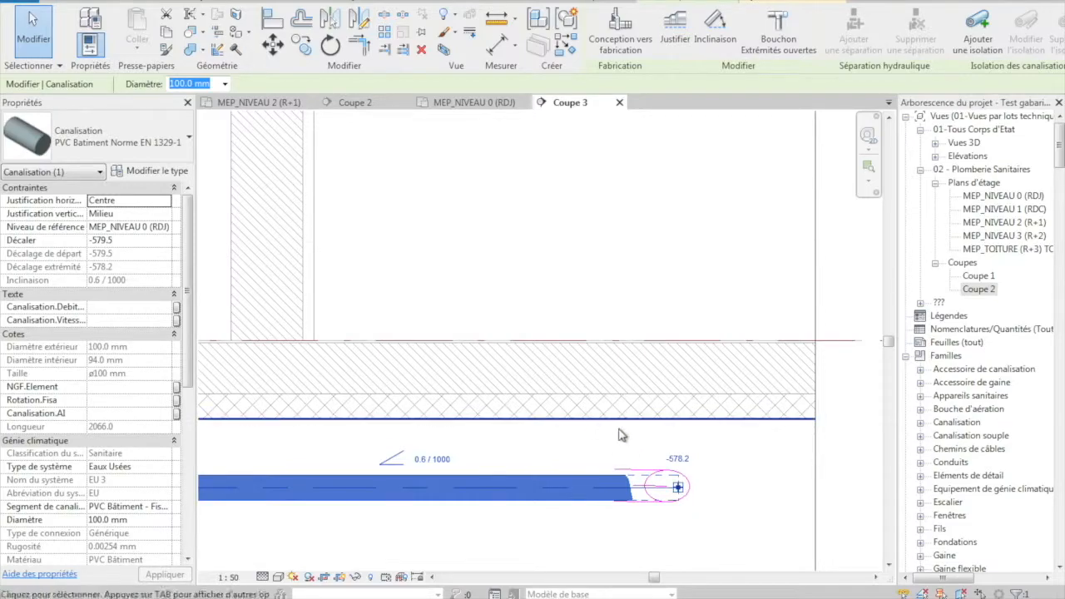
- On the MEP_NIVEAU 0 (RDJ) plan, shorten the diagonal pipe to about 1686 mm so it stops short of the collector
left_click(470, 102)
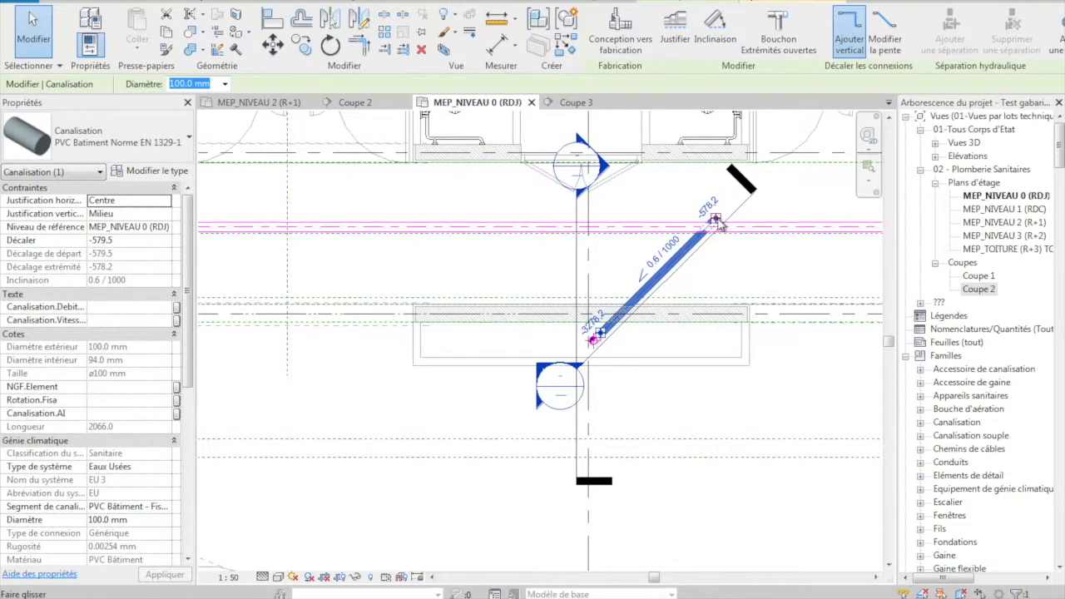
left_click(698, 287)
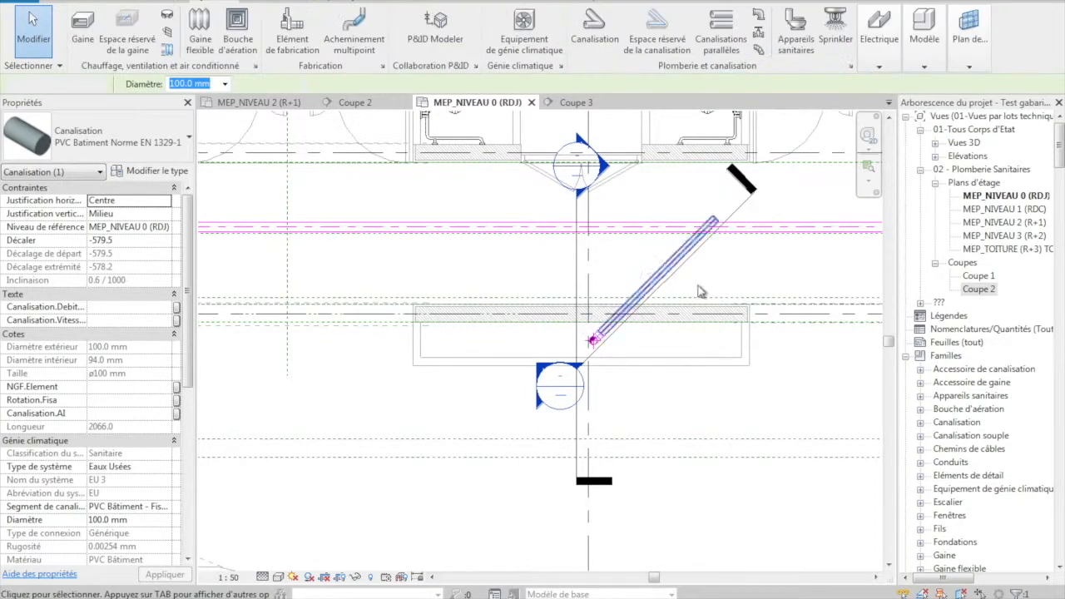
left_click(707, 234)
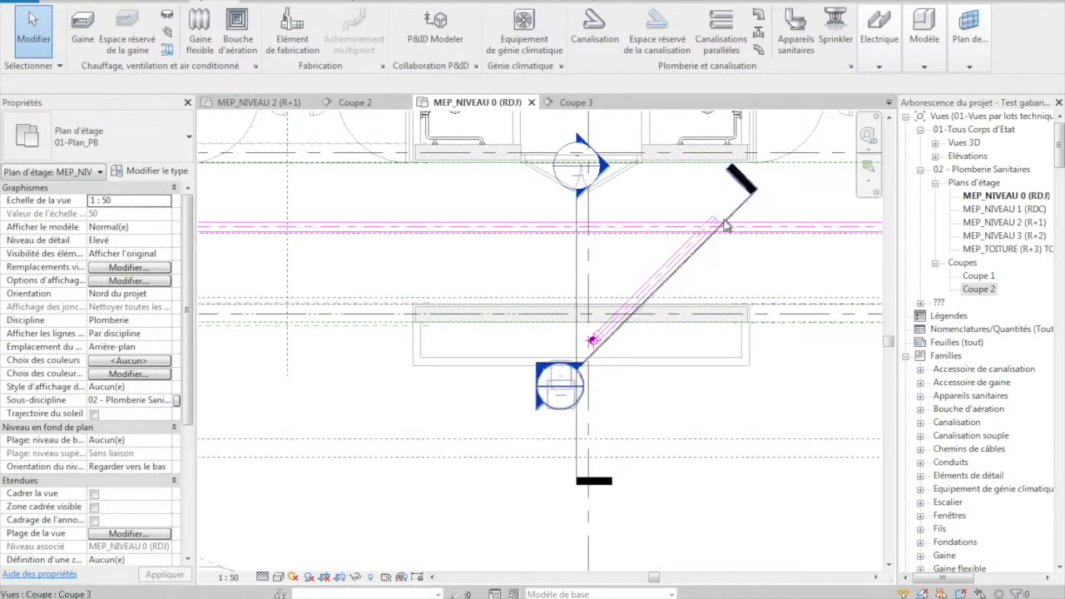
scroll(717, 231, "up", 3)
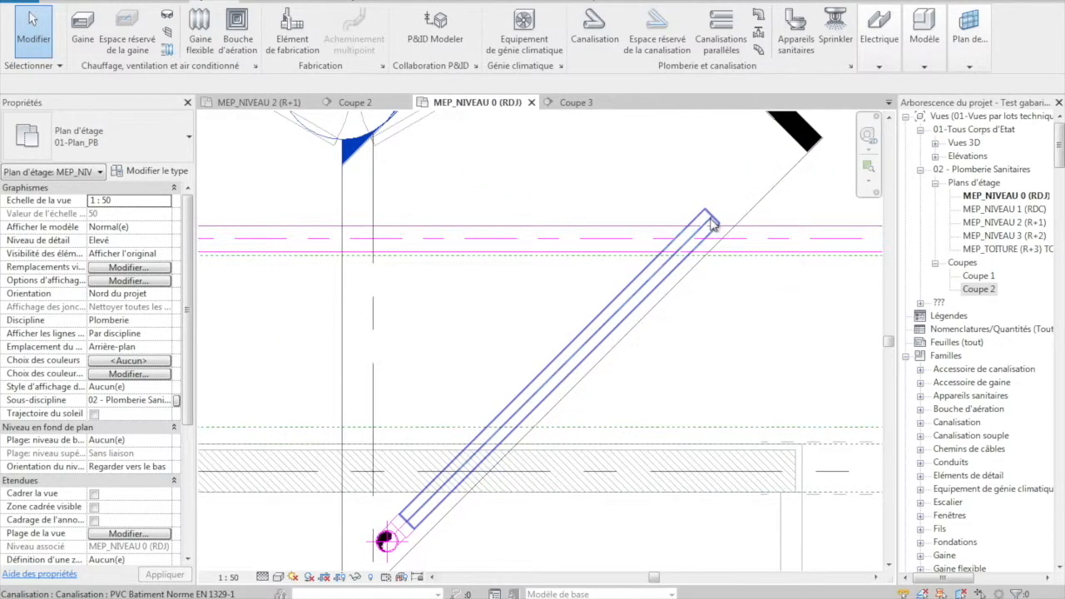
left_click(714, 220)
left_click_drag(712, 217, 657, 274)
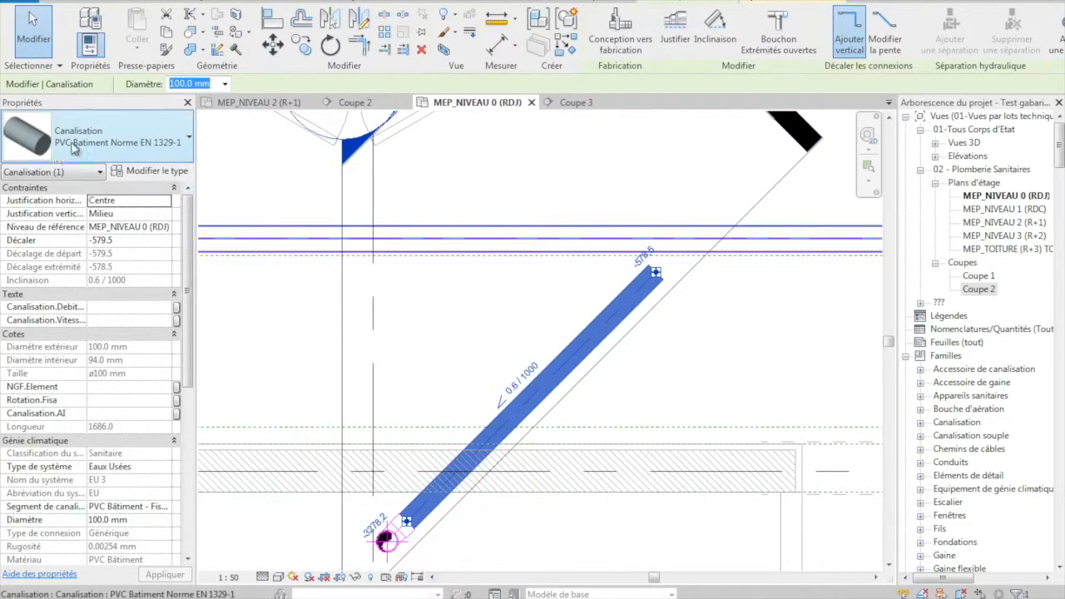
- Move FLU_Branche - FF - PVC-U: 45 degrés to first place among the junctions in the PVC pipe type's routing preferences
left_click(143, 172)
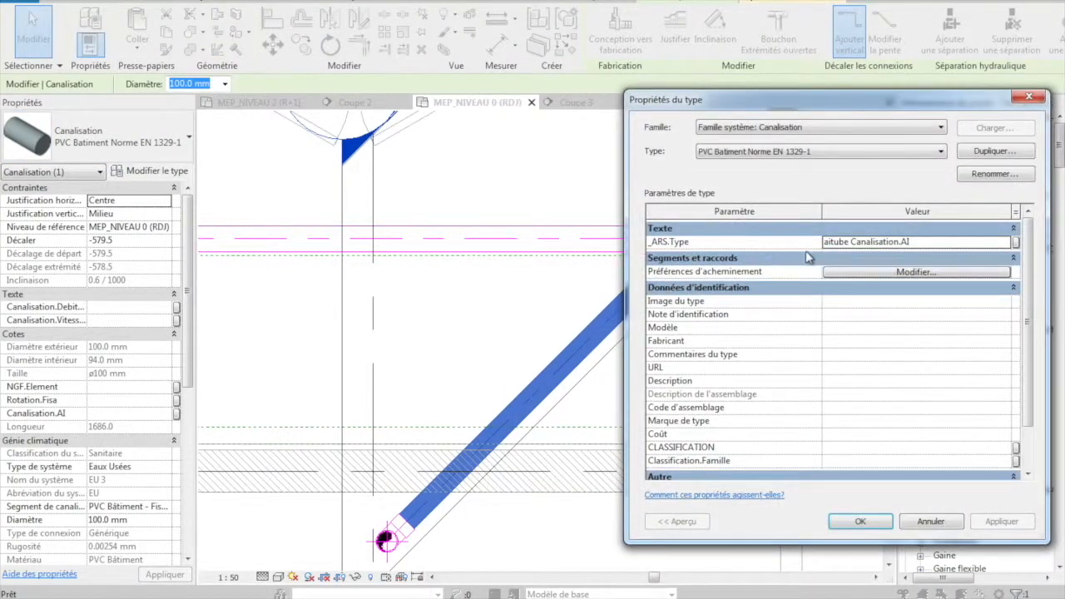
left_click(868, 273)
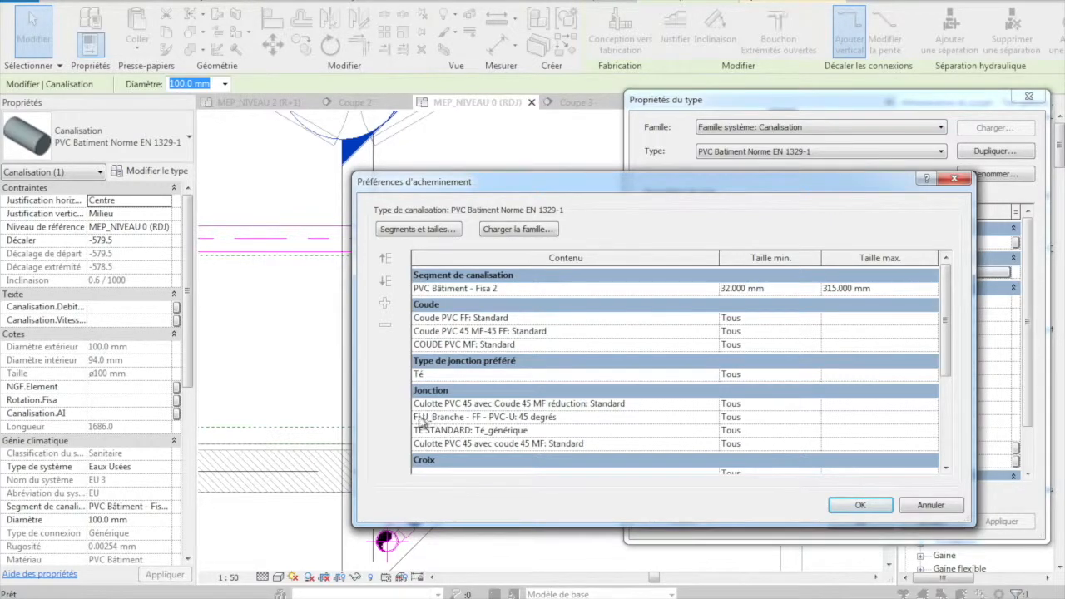
left_click(608, 418)
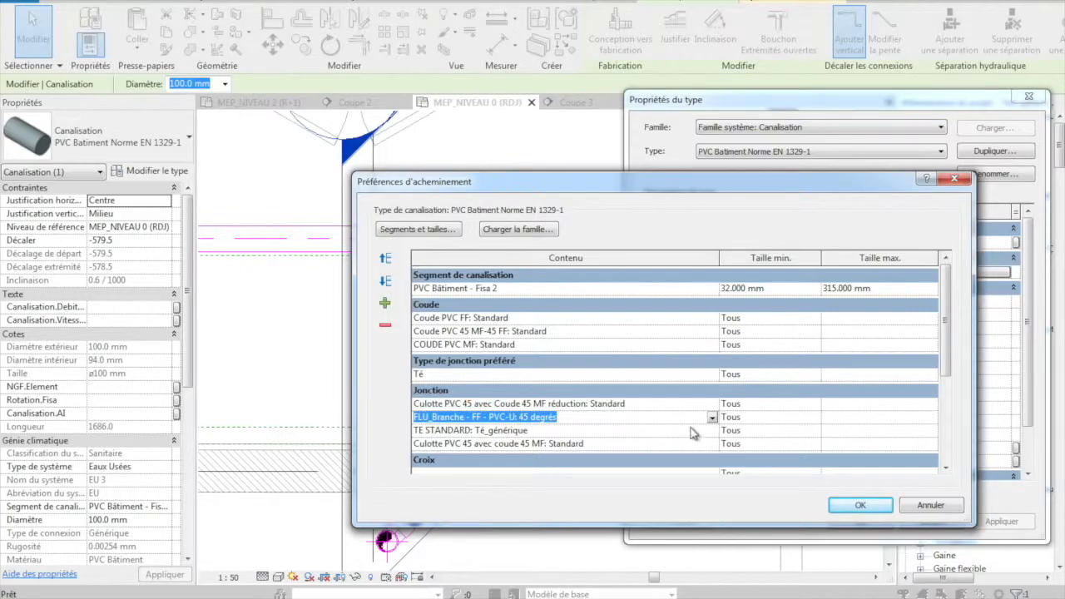
left_click(385, 259)
left_click(843, 514)
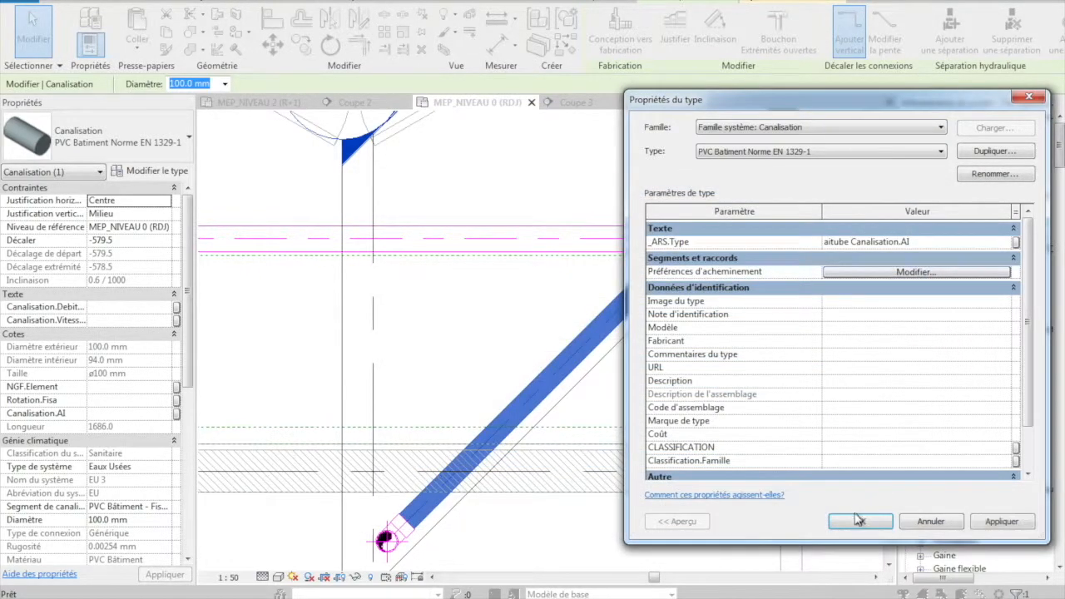
left_click(840, 516)
- In section Coupe 3, extend the 100 mm pipe across the collector to about 2106 mm long and raise it to offset about -569.5 mm
left_click(637, 240)
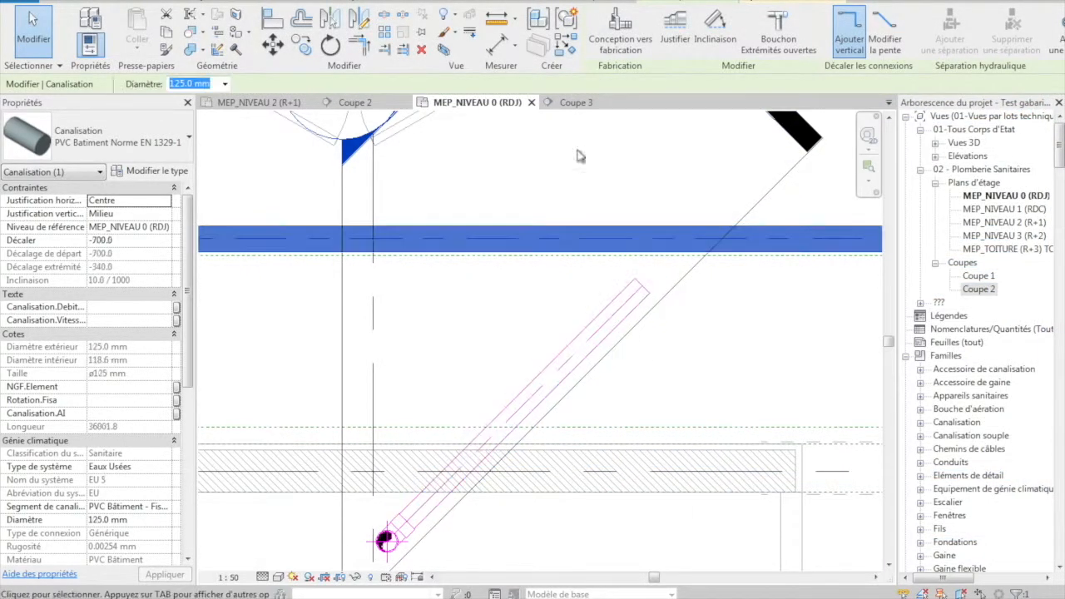
left_click(569, 104)
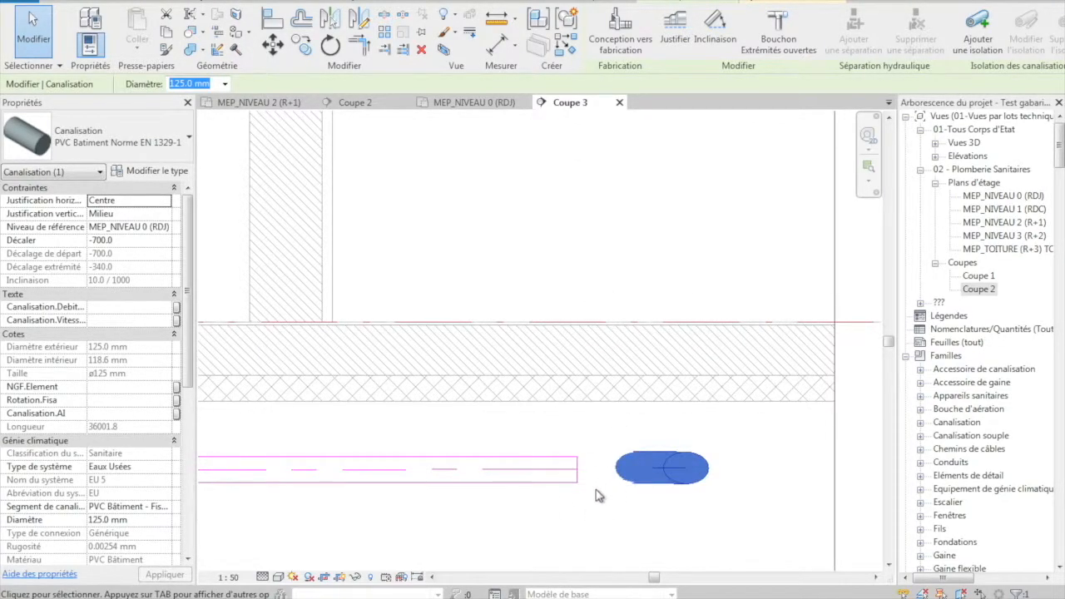
left_click(596, 496)
left_click(569, 471)
left_click_drag(577, 469, 708, 472)
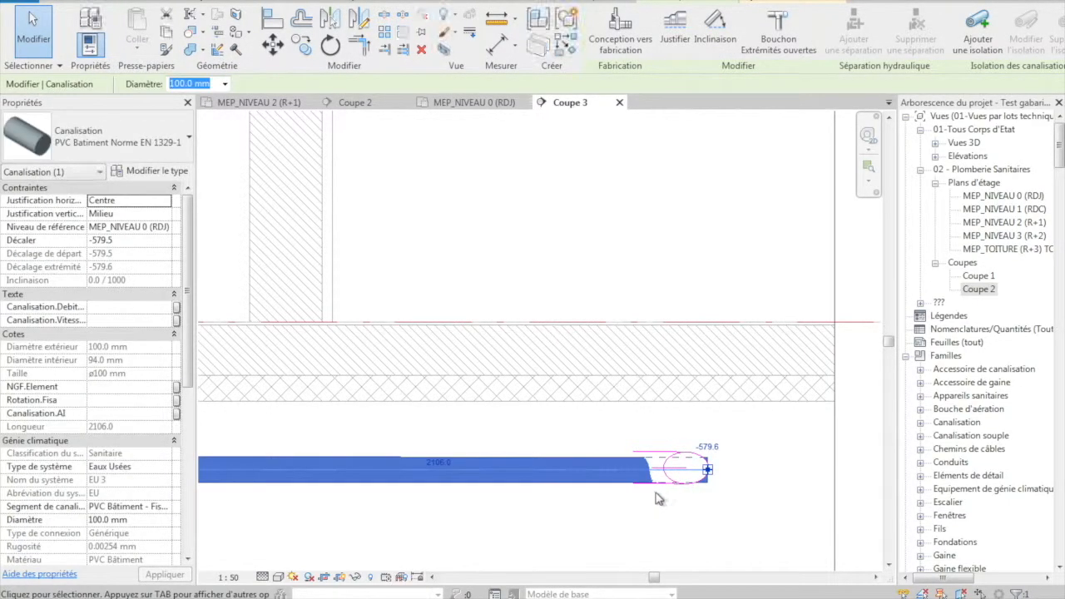
left_click_drag(573, 485, 570, 478)
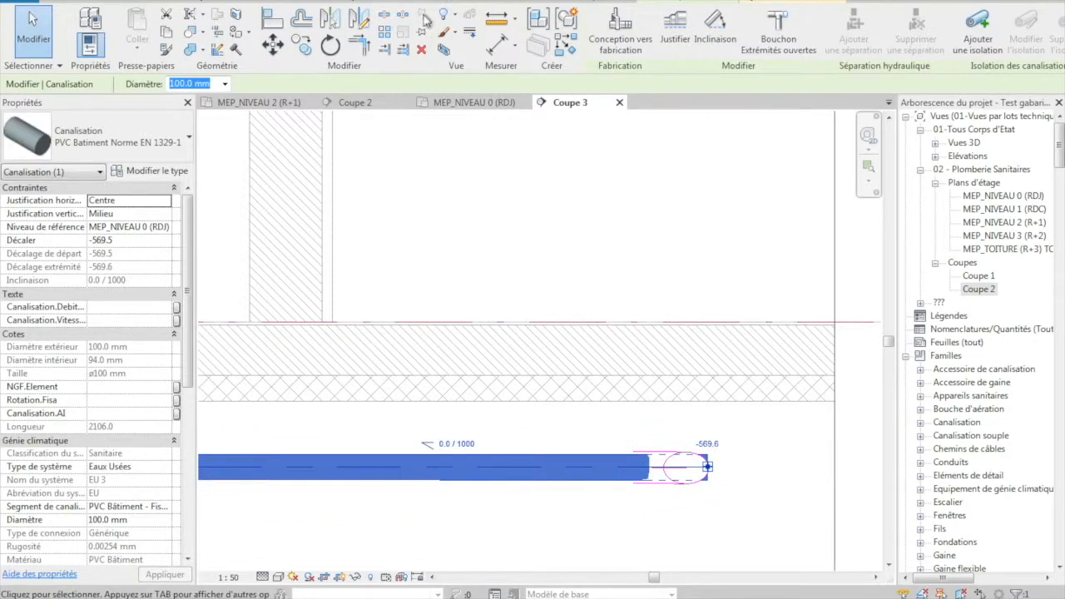
- On the MEP_NIVEAU 0 (RDJ) plan, pull the diagonal pipe's far end back onto the collector to connect them with a 45° branch
left_click(475, 104)
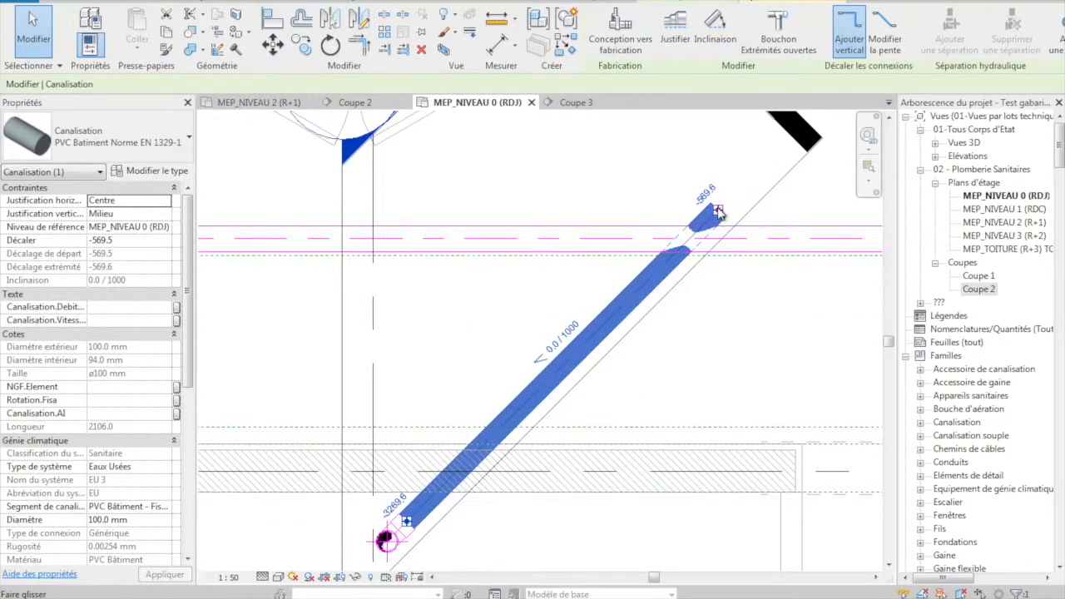
left_click_drag(718, 215, 686, 251)
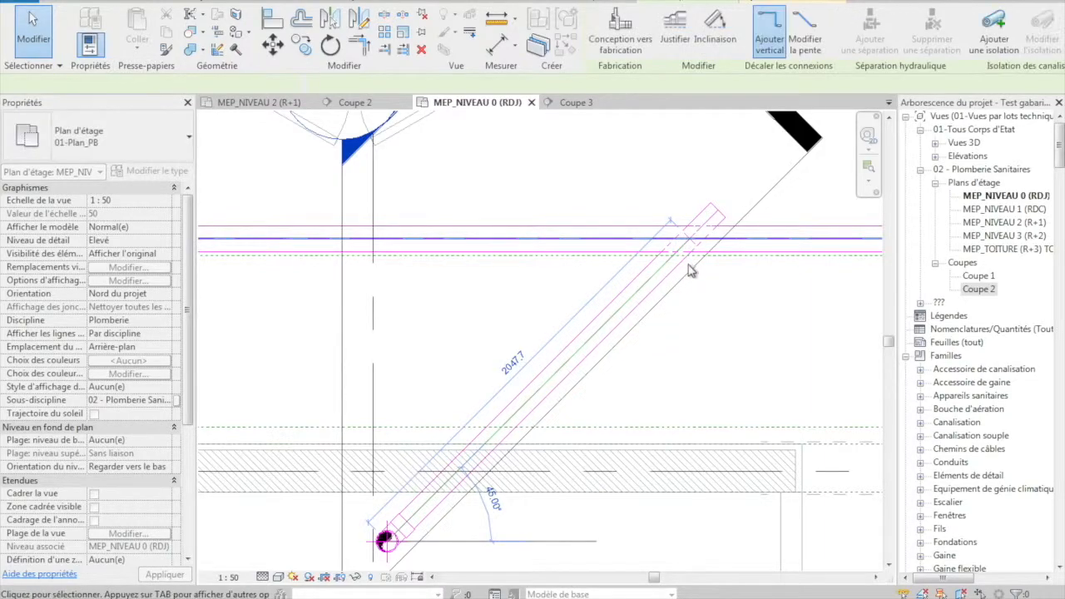
left_click(729, 290)
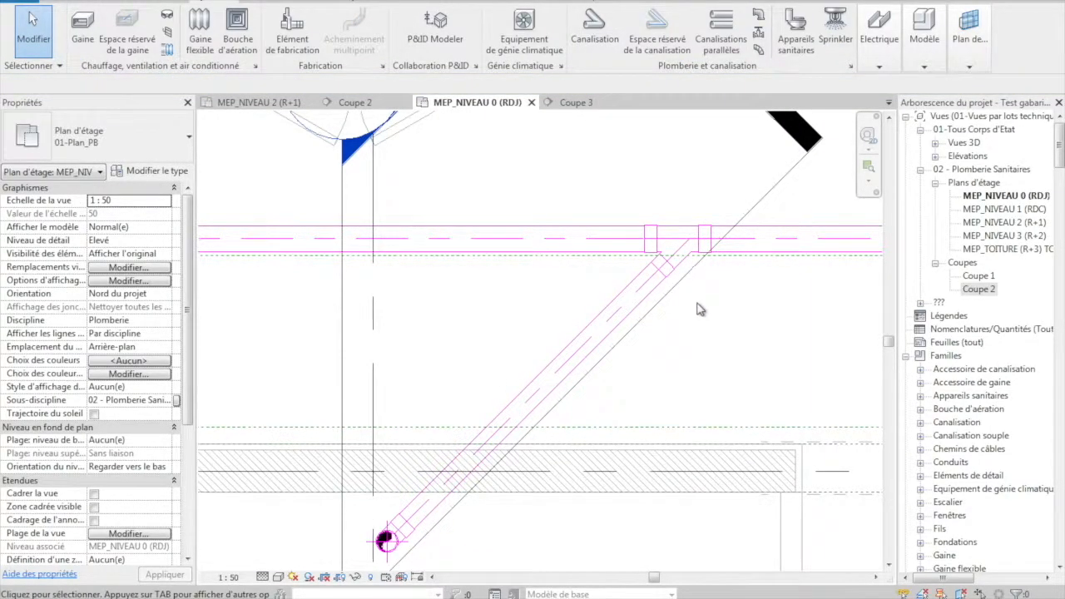
scroll(541, 309, "down", 3)
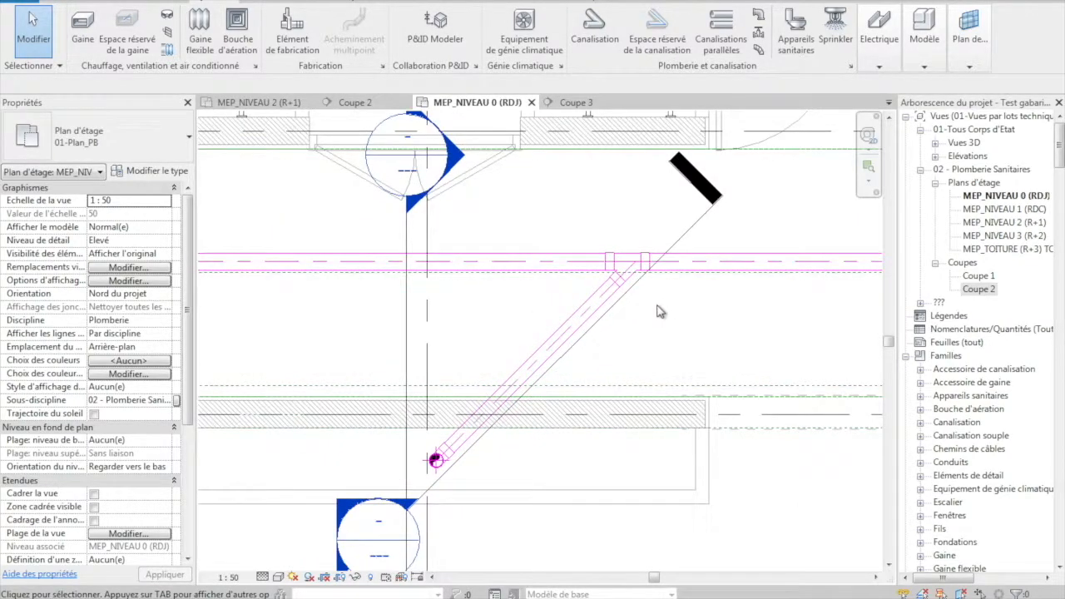